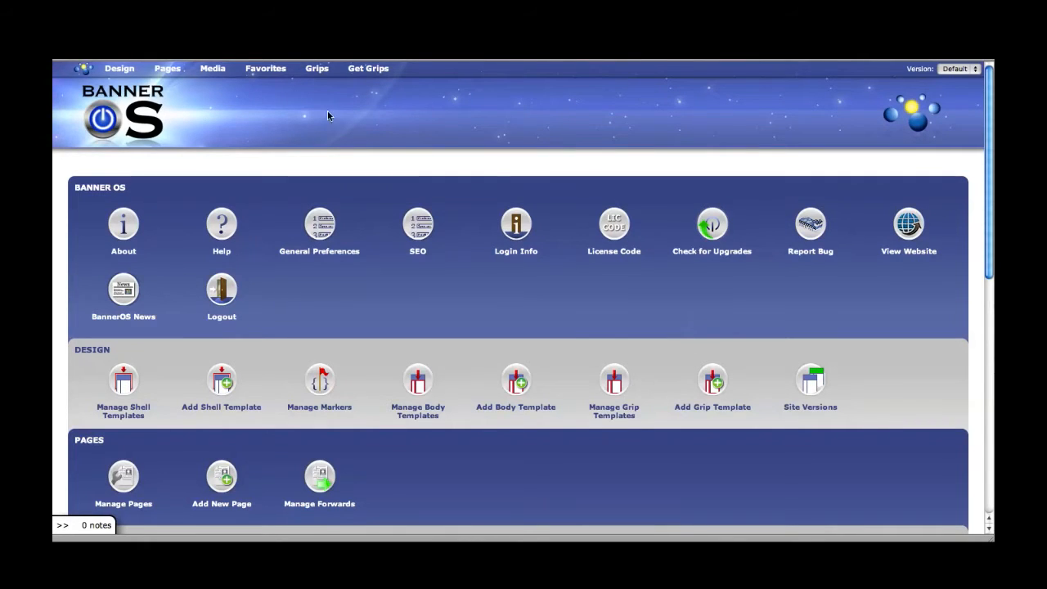
Step: Scroll to the Grips section and open the BannerSurvey module from the BannerOS dashboard
{"action": "scroll", "coordinate": [229, 159], "scroll_direction": "down", "scroll_amount": 10}
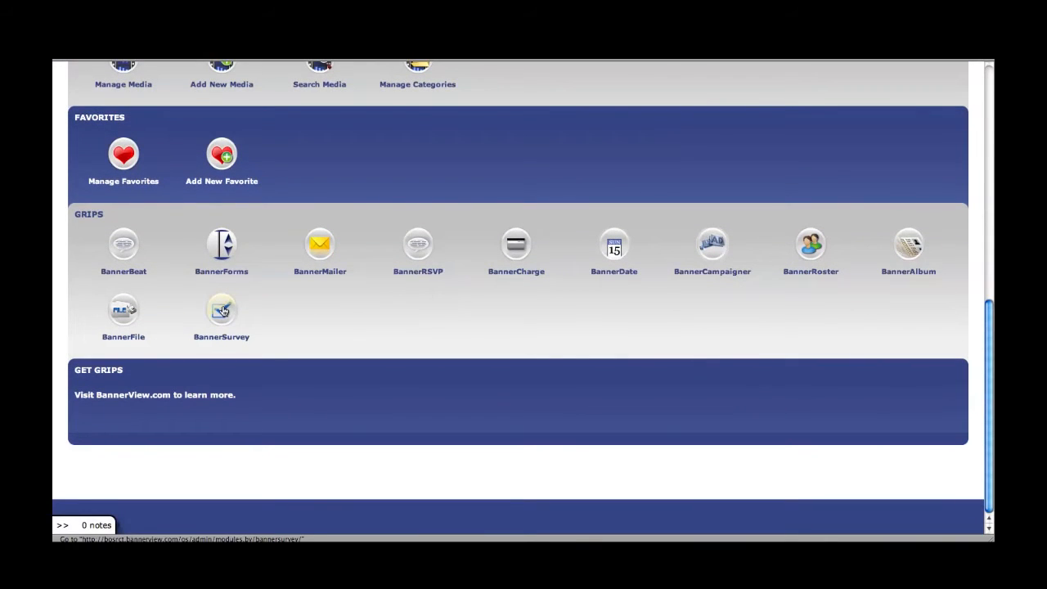
{"action": "left_click", "coordinate": [222, 309]}
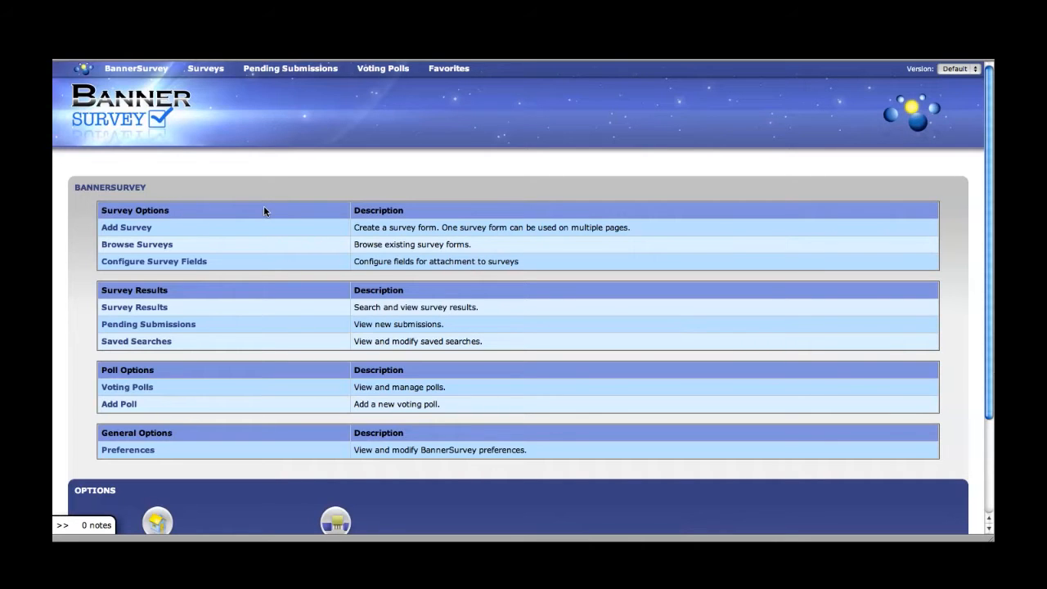
Step: Open Configure Survey Fields from the Survey Options table
{"action": "scroll", "coordinate": [263, 211], "scroll_direction": "down", "scroll_amount": 1}
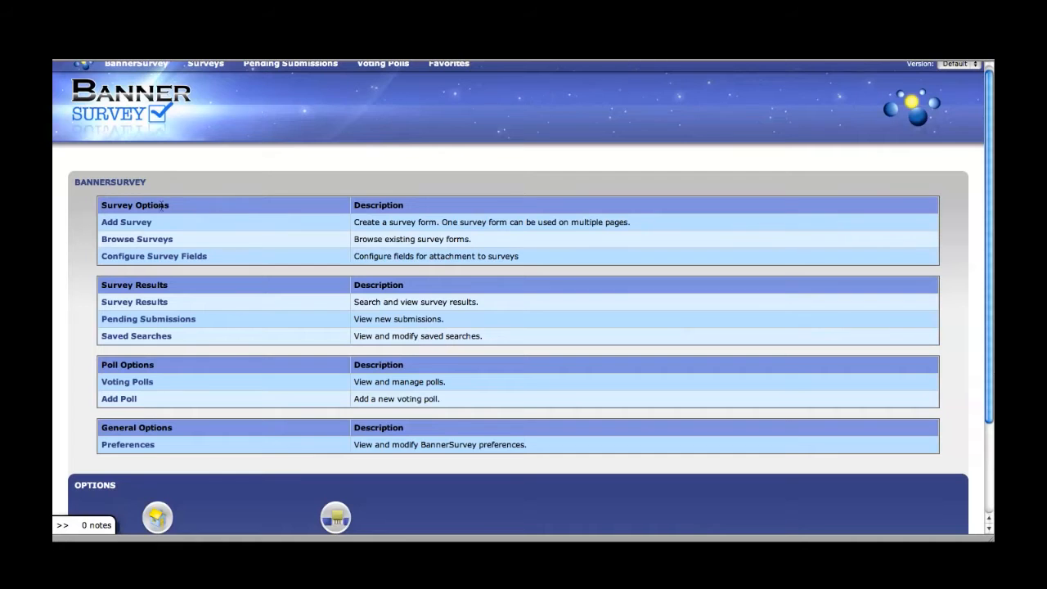
{"action": "scroll", "coordinate": [246, 221], "scroll_direction": "down", "scroll_amount": 1}
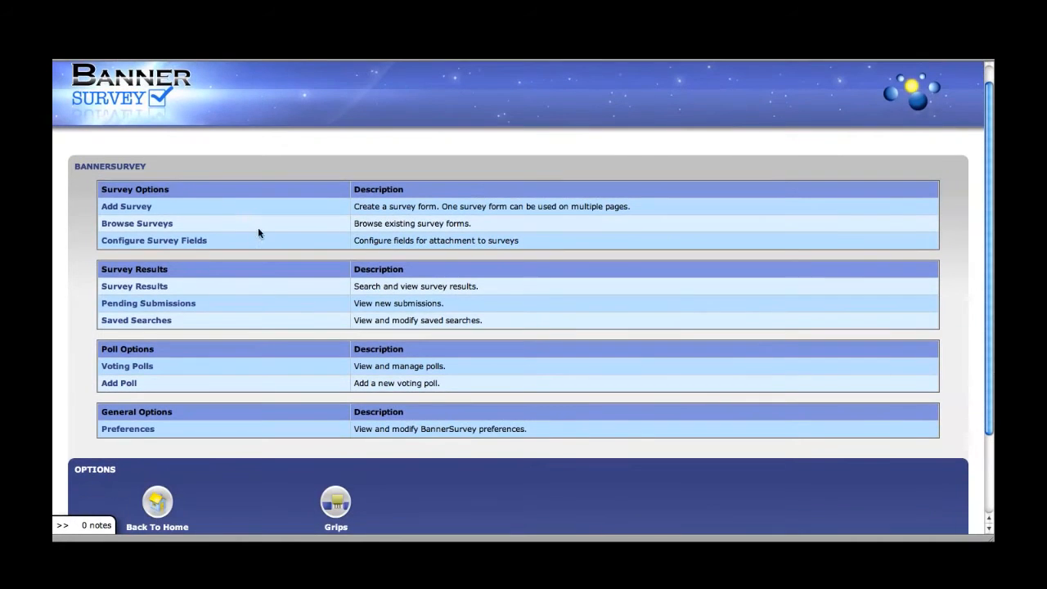
{"action": "left_click", "coordinate": [173, 243]}
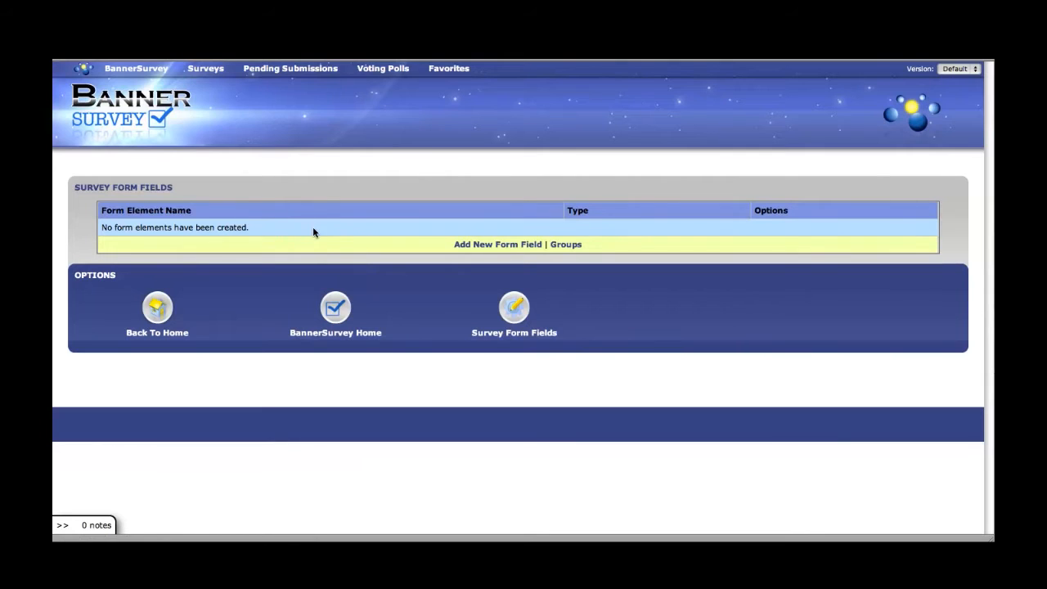
Step: Start a new form field labelled 'Your Age'
{"action": "left_click", "coordinate": [501, 249]}
{"action": "scroll", "coordinate": [440, 176], "scroll_direction": "down", "scroll_amount": 3}
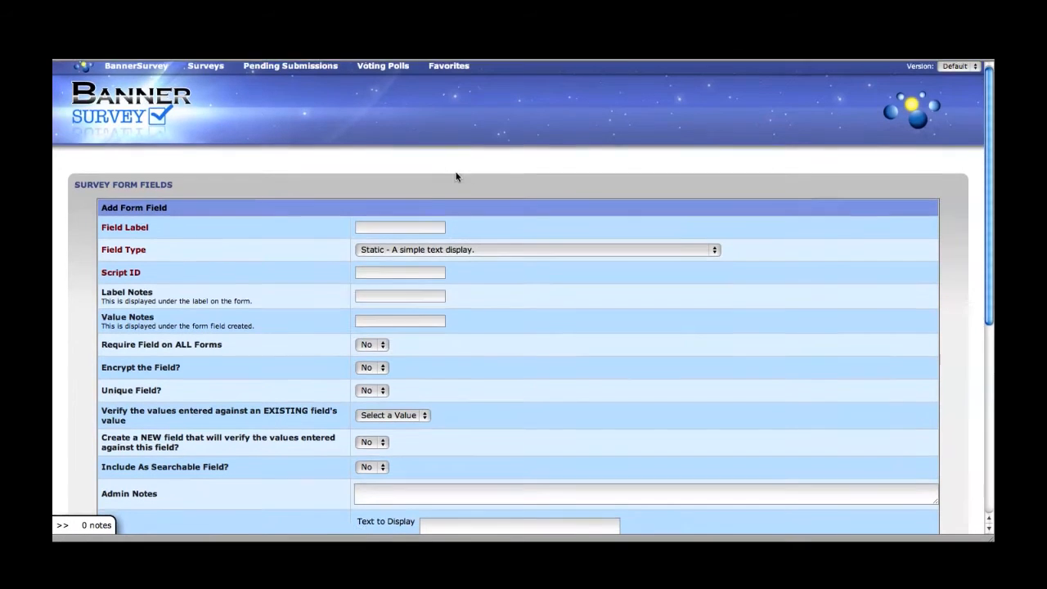
{"action": "scroll", "coordinate": [489, 154], "scroll_direction": "down", "scroll_amount": 1}
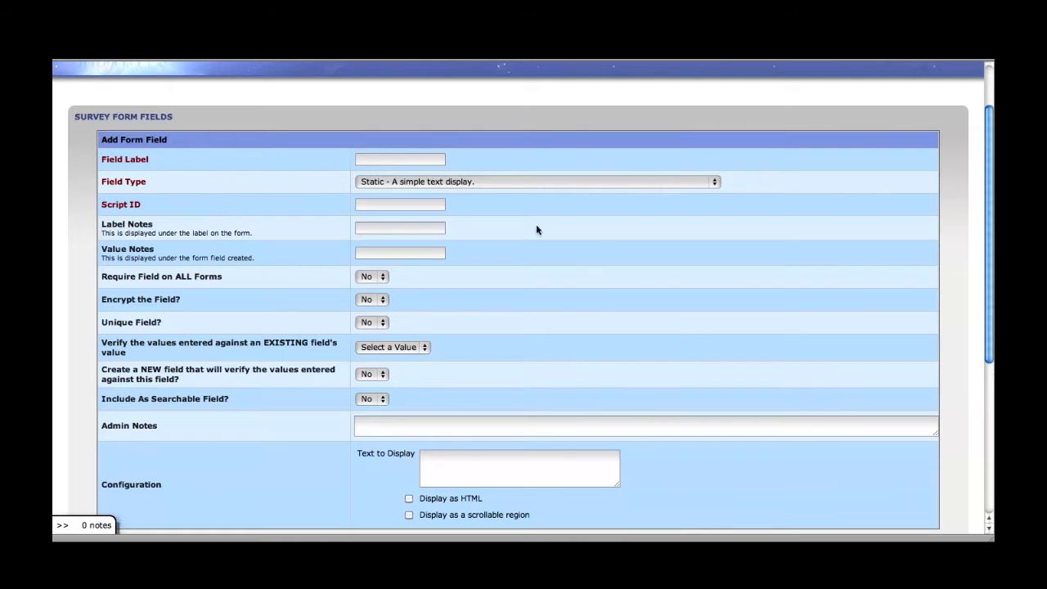
{"action": "scroll", "coordinate": [598, 247], "scroll_direction": "down", "scroll_amount": 1}
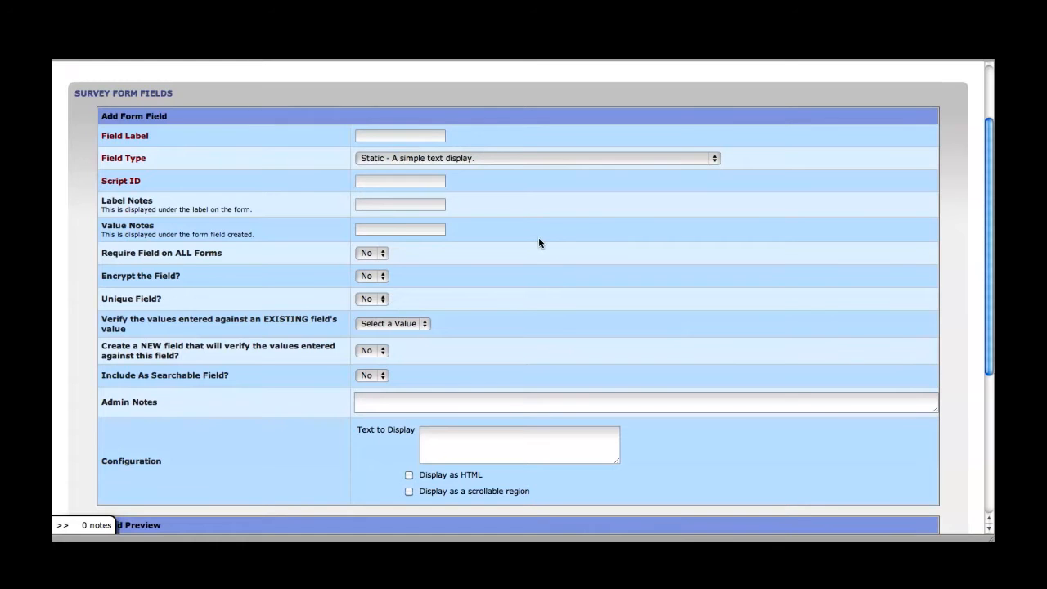
{"action": "scroll", "coordinate": [528, 241], "scroll_direction": "down", "scroll_amount": 1}
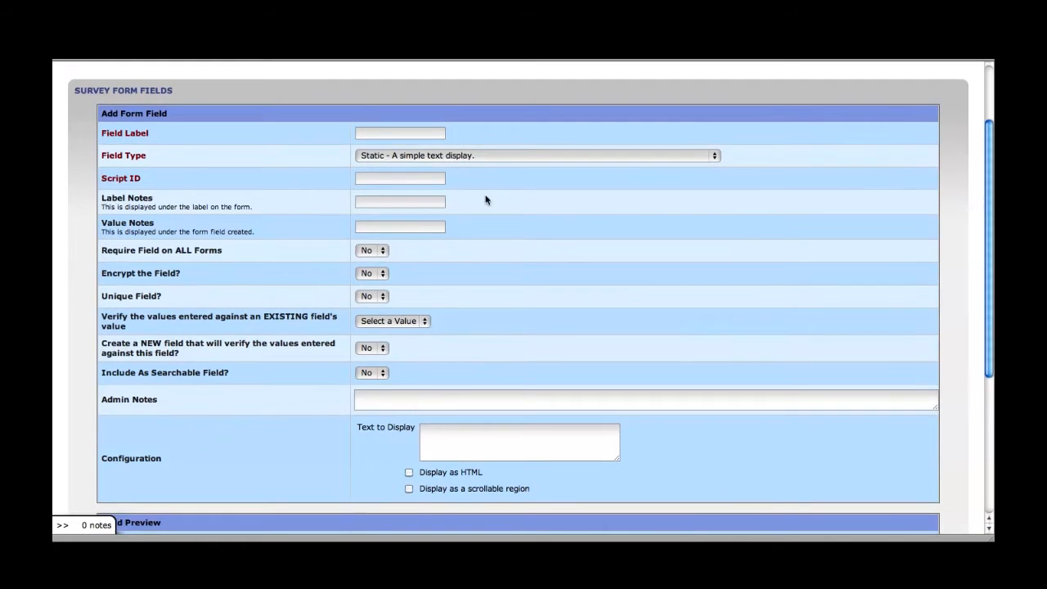
{"action": "left_click", "coordinate": [369, 133]}
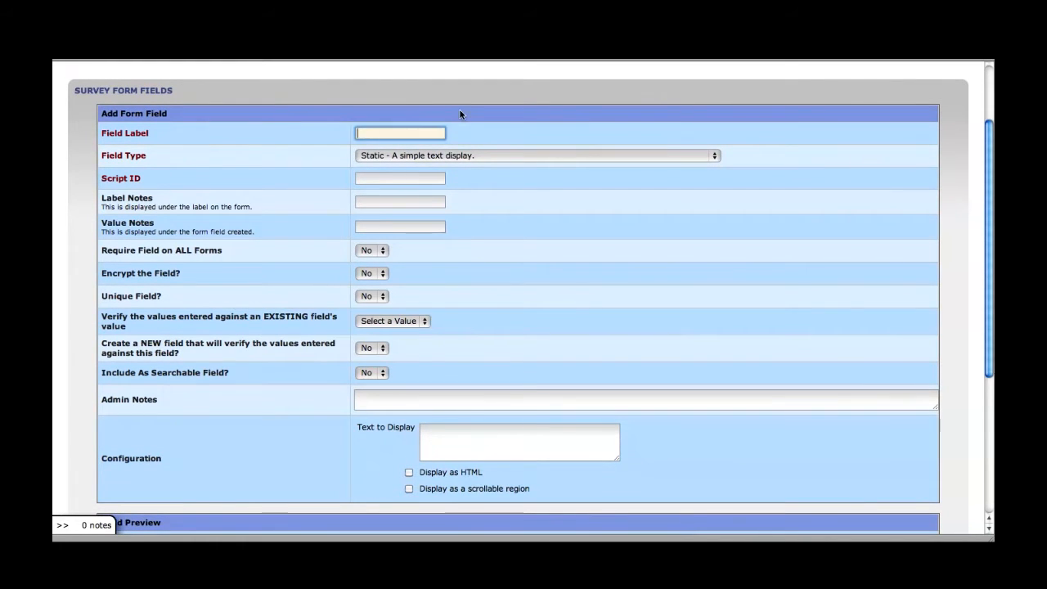
{"action": "type", "text": "Your Age"}
Step: Make the field a Radio type with script ID 'yourAge'
{"action": "left_click", "coordinate": [476, 156]}
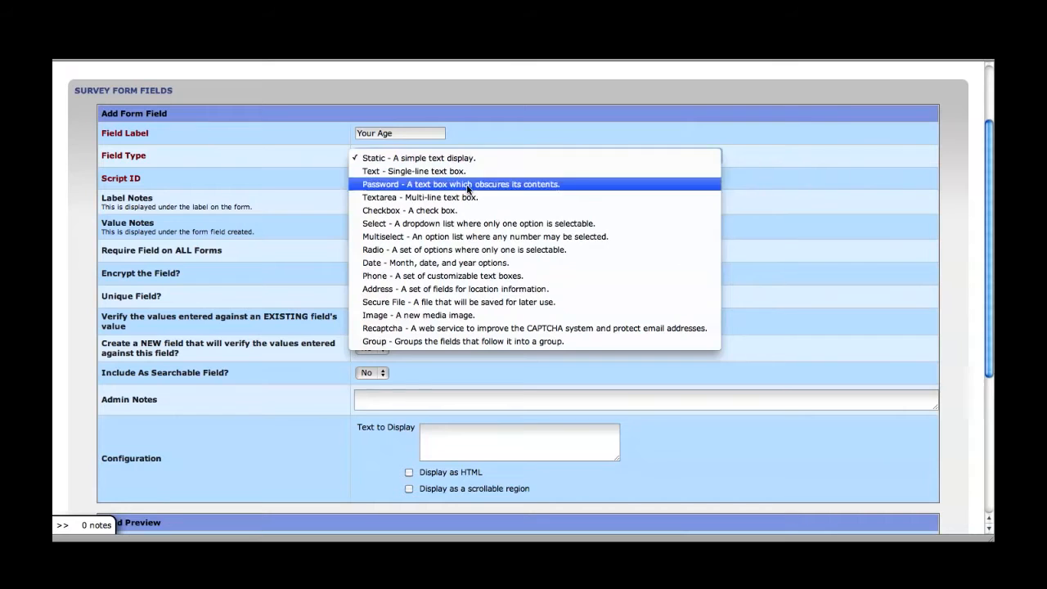
{"action": "left_click", "coordinate": [400, 249]}
{"action": "scroll", "coordinate": [537, 194], "scroll_direction": "down", "scroll_amount": 1}
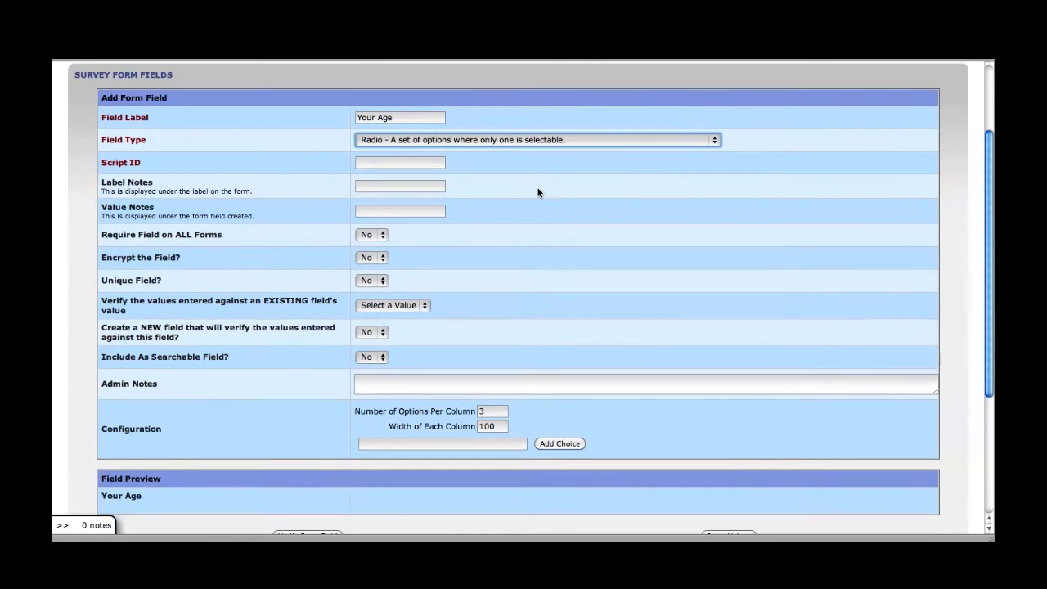
{"action": "left_click", "coordinate": [387, 163]}
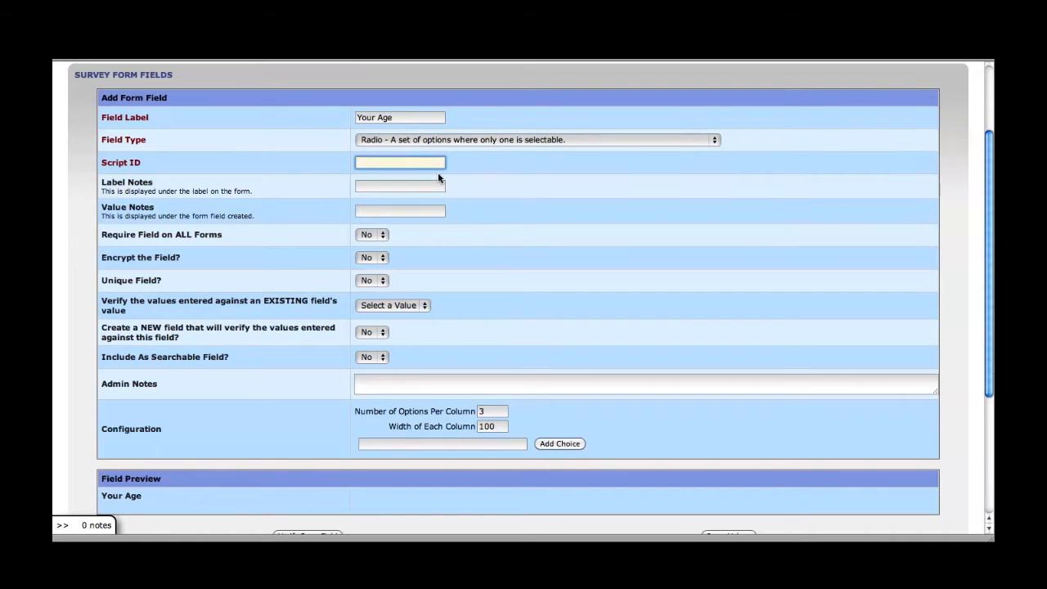
{"action": "type", "text": "yourAge"}
{"action": "left_click", "coordinate": [469, 163]}
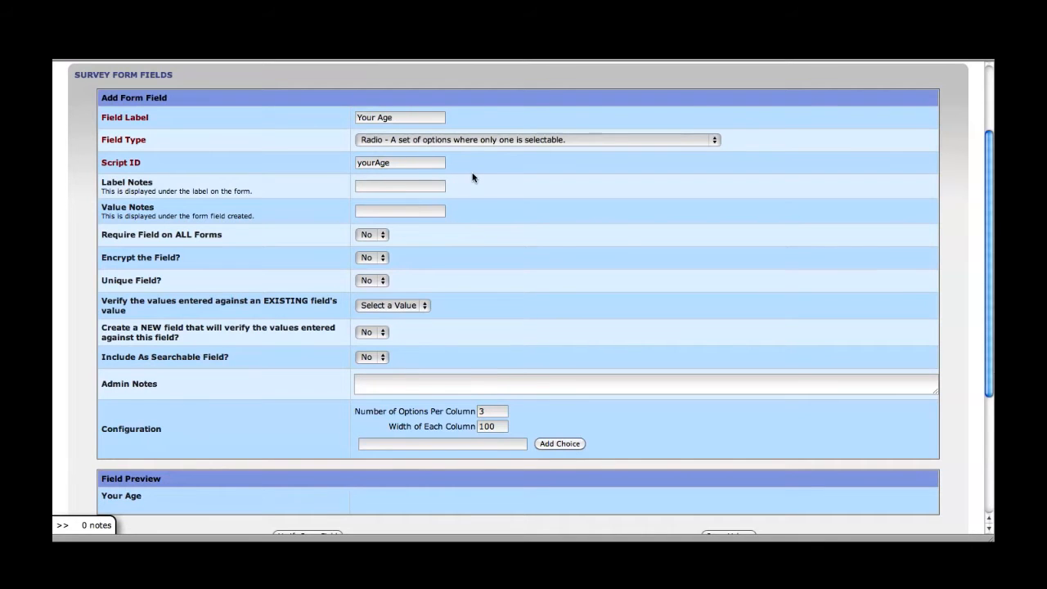
{"action": "scroll", "coordinate": [482, 180], "scroll_direction": "down", "scroll_amount": 1}
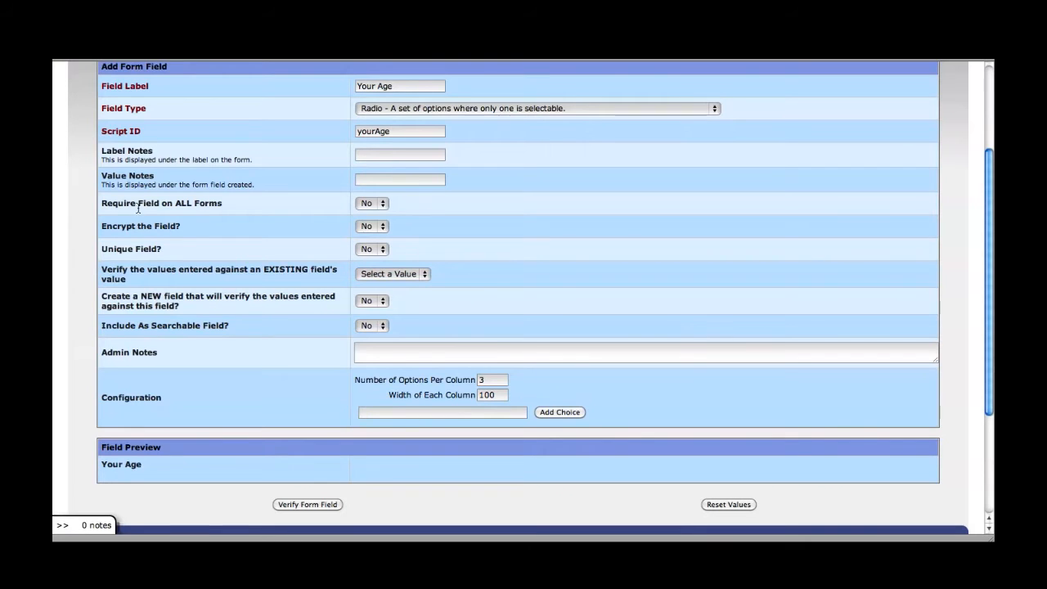
Step: Make Your Age required on all forms and add the choice '21 and Under'
{"action": "left_click", "coordinate": [382, 205]}
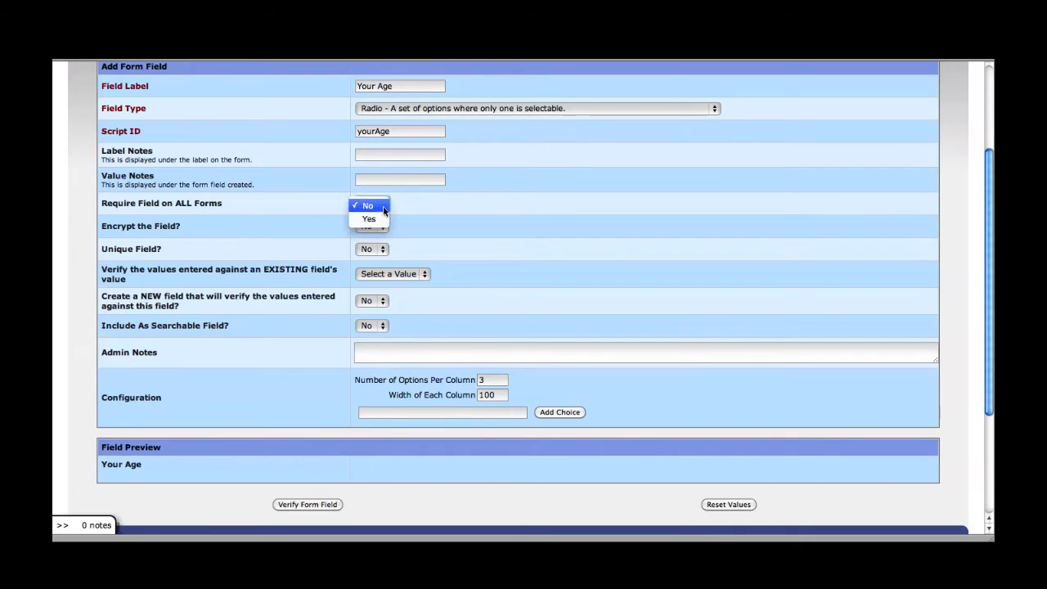
{"action": "scroll", "coordinate": [444, 202], "scroll_direction": "down", "scroll_amount": 2}
{"action": "left_click", "coordinate": [392, 363]}
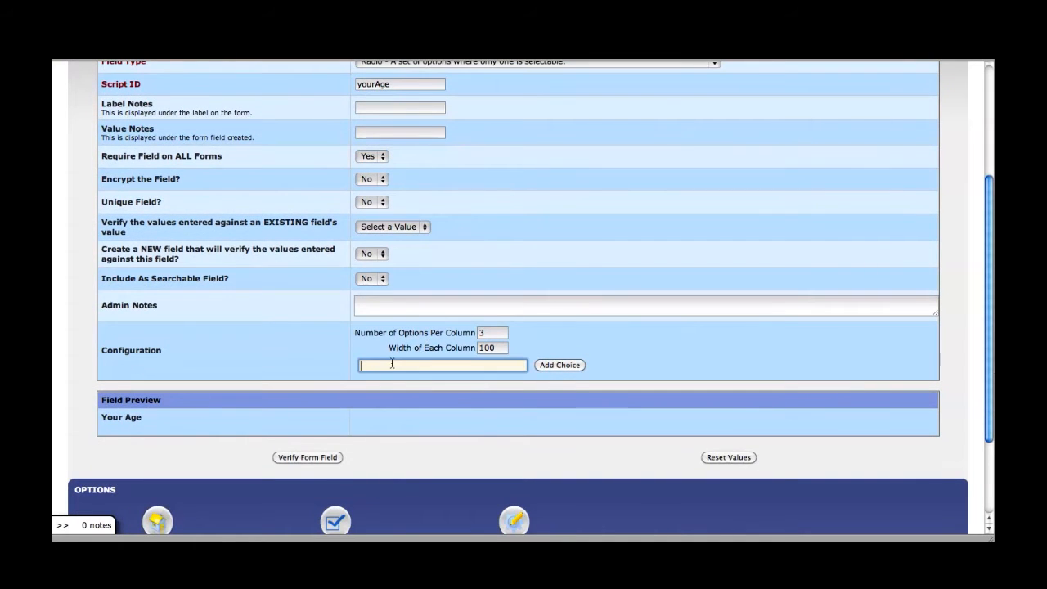
{"action": "scroll", "coordinate": [260, 335], "scroll_direction": "down", "scroll_amount": 1}
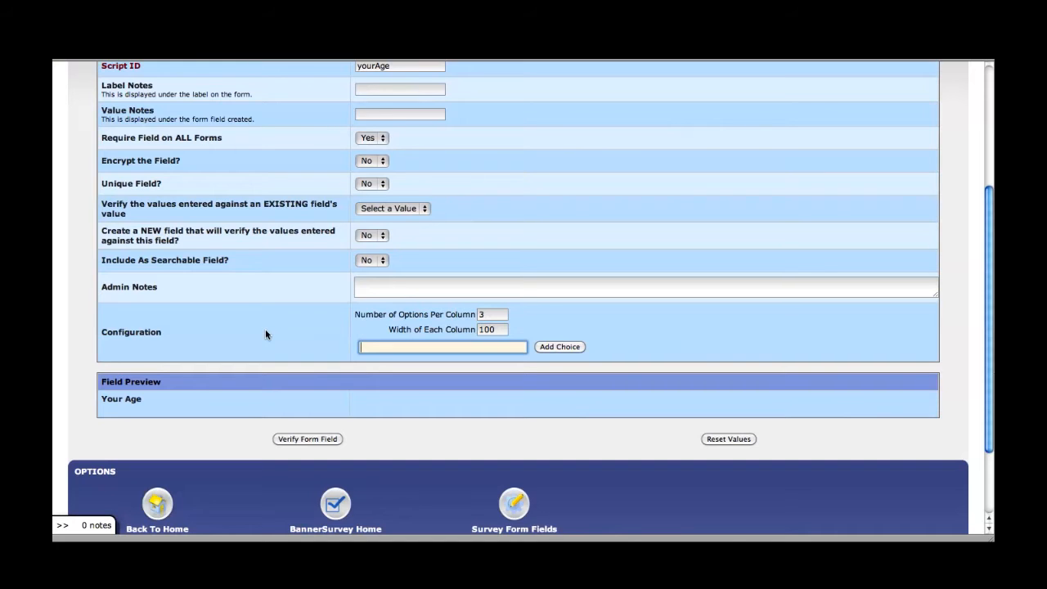
{"action": "type", "text": "21 and Under"}
{"action": "left_click", "coordinate": [559, 347]}
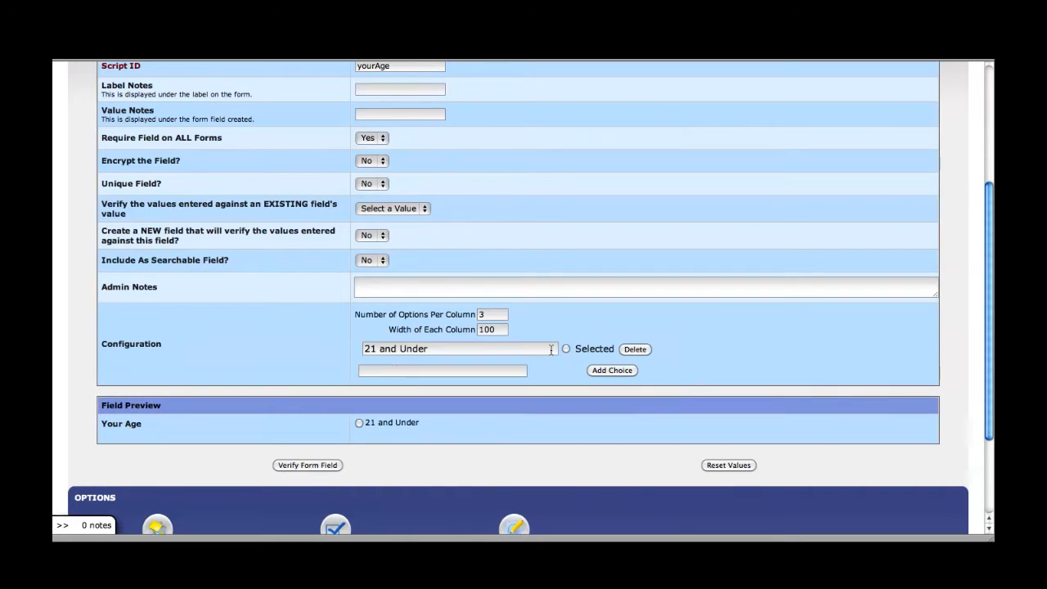
Step: Add the choices '22 to 44' and '45 to 64', then type '65 and Over'
{"action": "left_click", "coordinate": [392, 370]}
{"action": "type", "text": "22 to 44"}
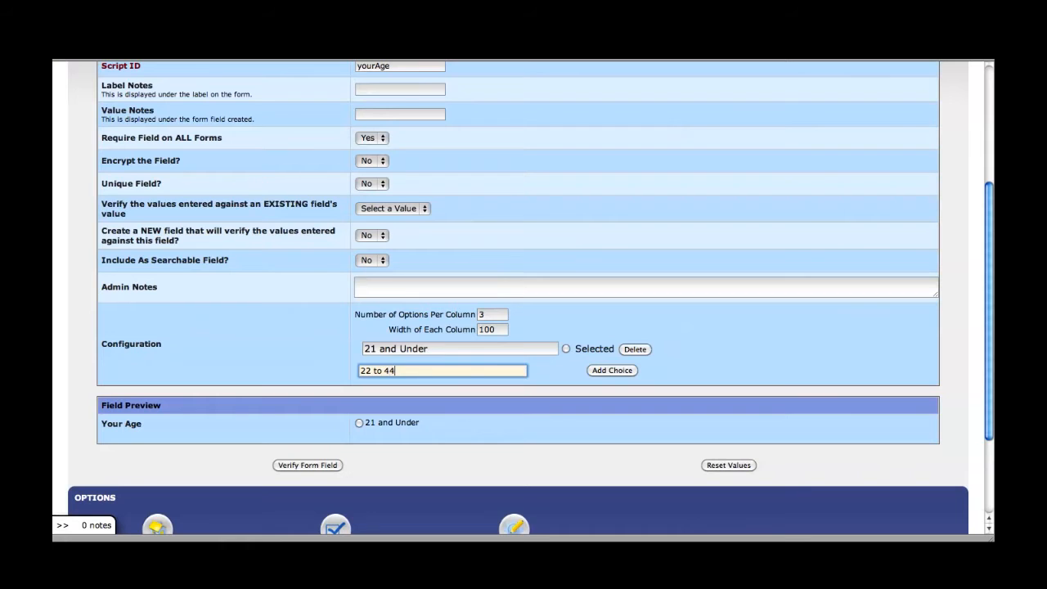
{"action": "left_click", "coordinate": [628, 373]}
{"action": "left_click", "coordinate": [411, 396]}
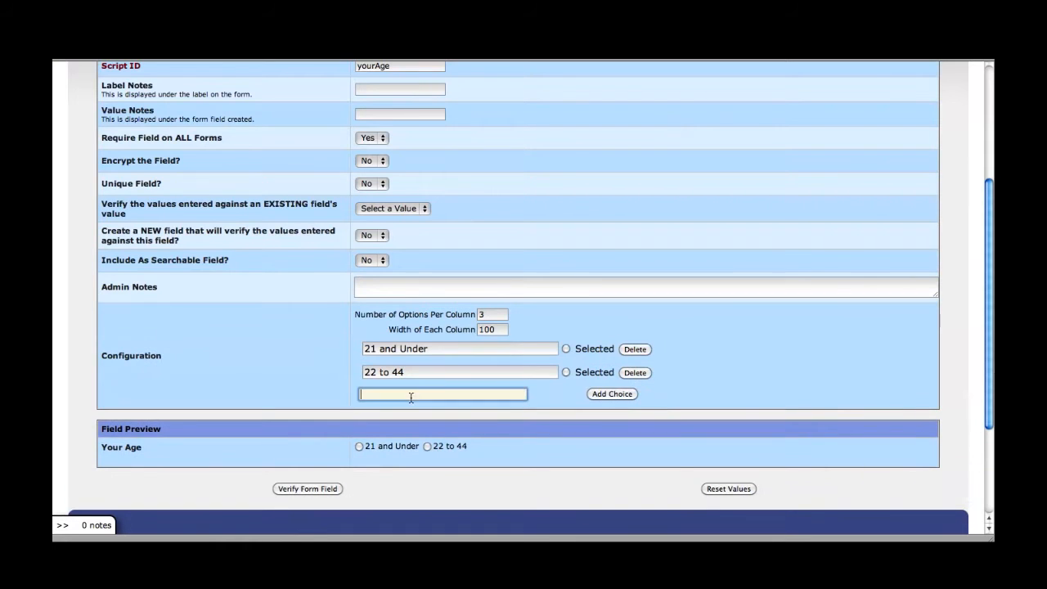
{"action": "type", "text": "45 to 64"}
{"action": "left_click", "coordinate": [597, 395]}
{"action": "left_click", "coordinate": [417, 418]}
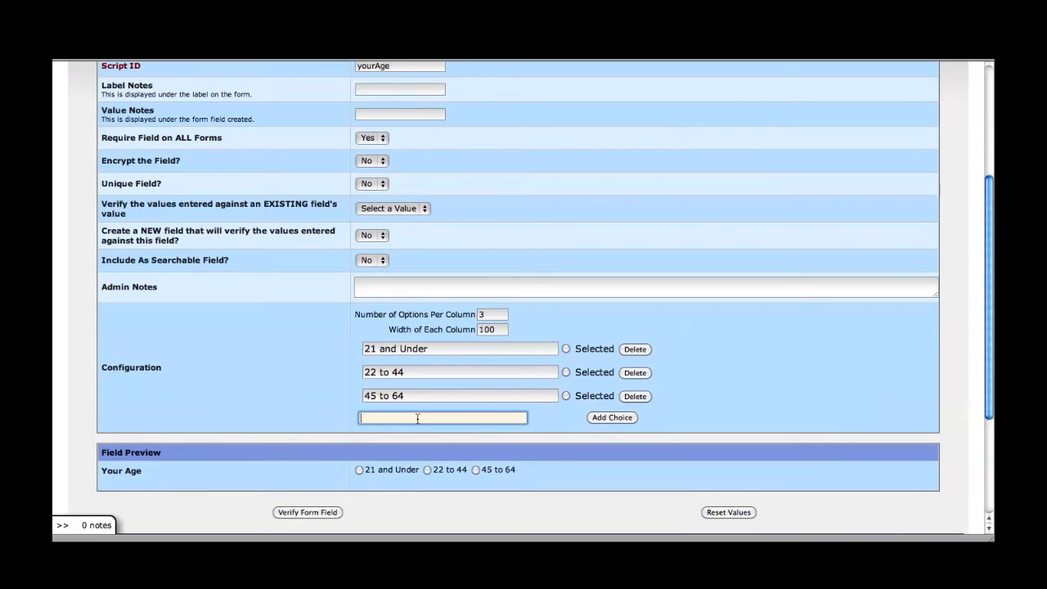
{"action": "type", "text": "65 and Over"}
Step: Set Options Per Column to 1 and Column Width to 200
{"action": "left_click", "coordinate": [493, 317]}
{"action": "key", "text": "BackSpace"}
{"action": "type", "text": "1"}
{"action": "key", "text": "Tab"}
{"action": "type", "text": "200"}
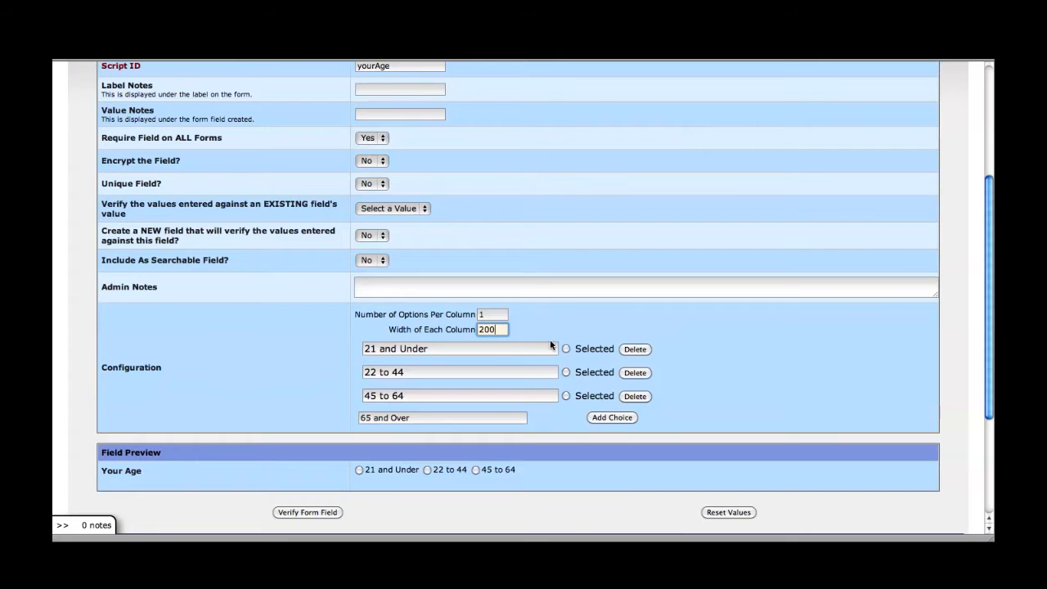
{"action": "scroll", "coordinate": [531, 415], "scroll_direction": "down", "scroll_amount": 2}
Step: Verify and save the Your Age field, then start a blank new form field
{"action": "left_click", "coordinate": [298, 446]}
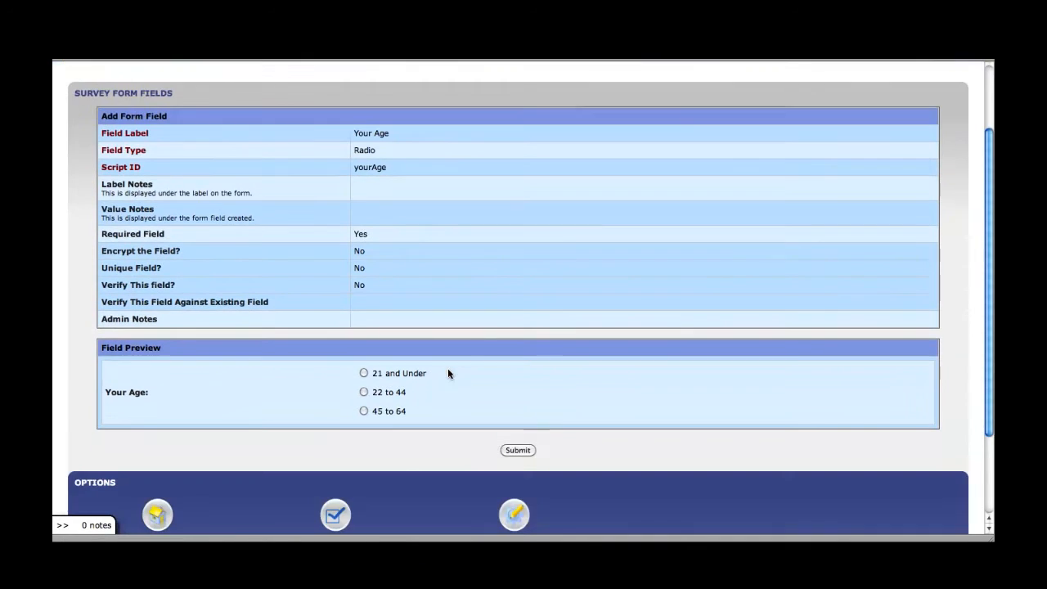
{"action": "left_click", "coordinate": [518, 449]}
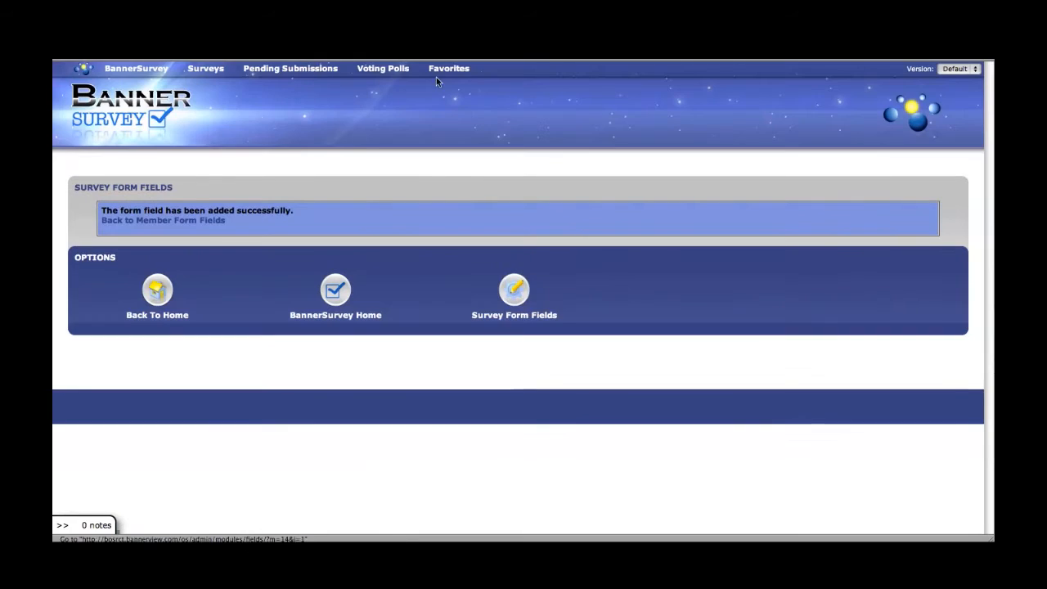
{"action": "left_click", "coordinate": [184, 221]}
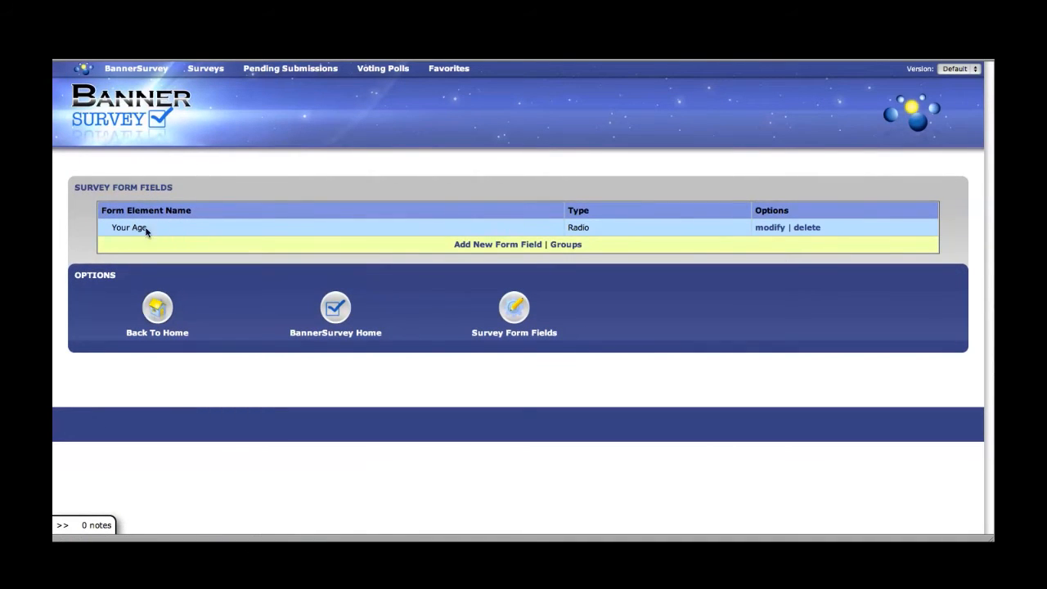
{"action": "left_click", "coordinate": [488, 245]}
{"action": "scroll", "coordinate": [515, 198], "scroll_direction": "down", "scroll_amount": 1}
Step: Label the new field 'Your Gender', type Select, with script ID 'yourGender'
{"action": "left_click", "coordinate": [375, 192]}
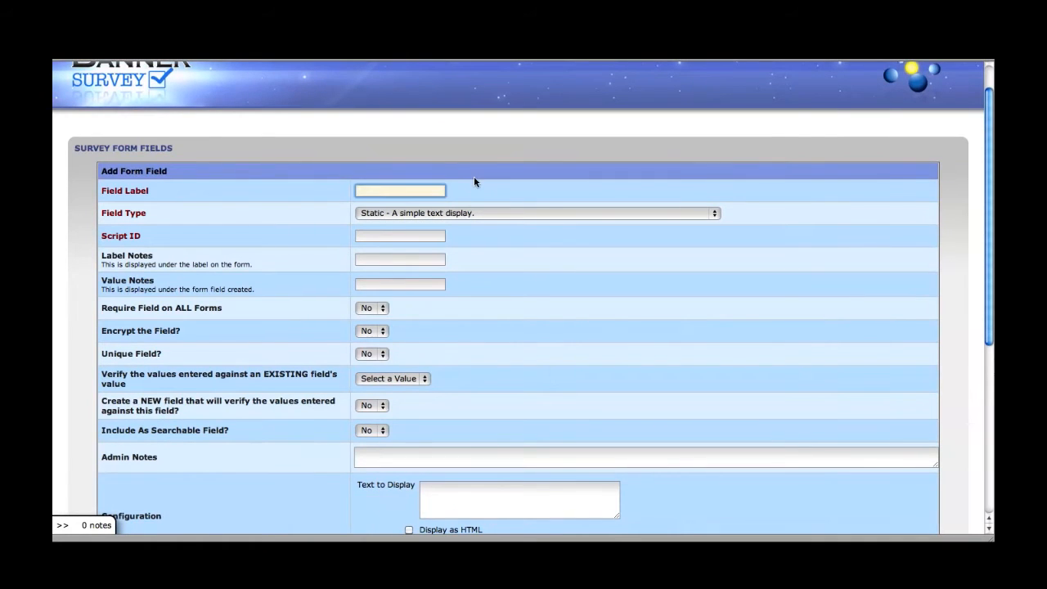
{"action": "type", "text": "Your Gender"}
{"action": "left_click", "coordinate": [470, 213]}
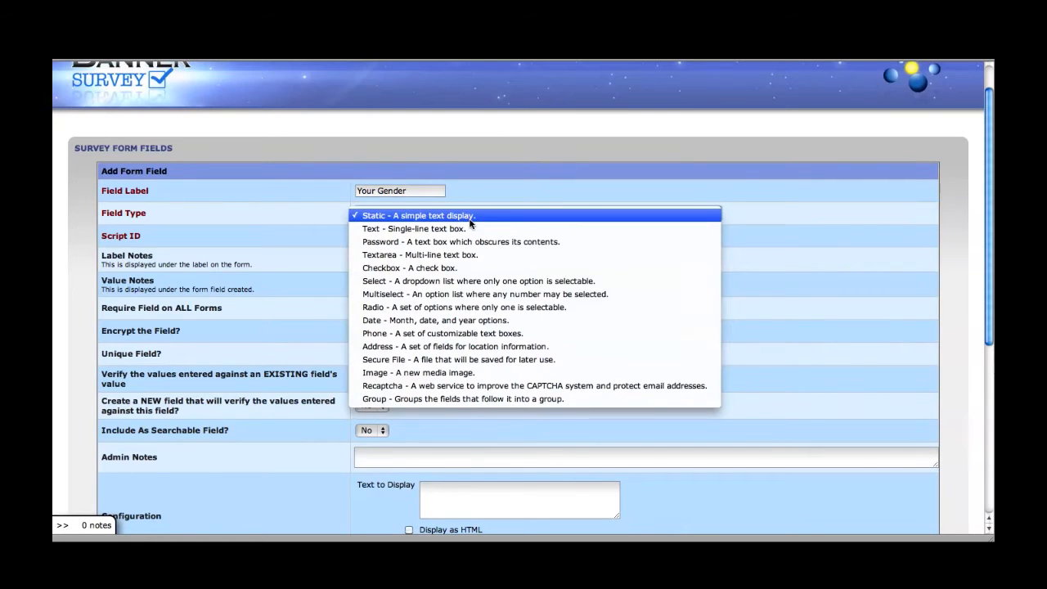
{"action": "left_click", "coordinate": [447, 282]}
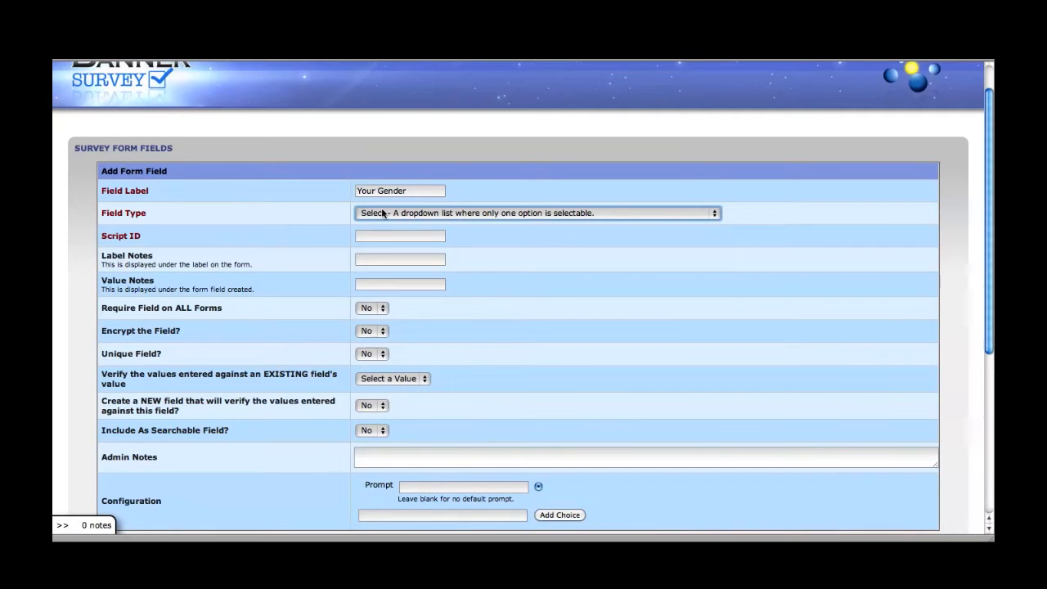
{"action": "left_click", "coordinate": [388, 235]}
{"action": "type", "text": "yourGender"}
{"action": "scroll", "coordinate": [454, 254], "scroll_direction": "down", "scroll_amount": 1}
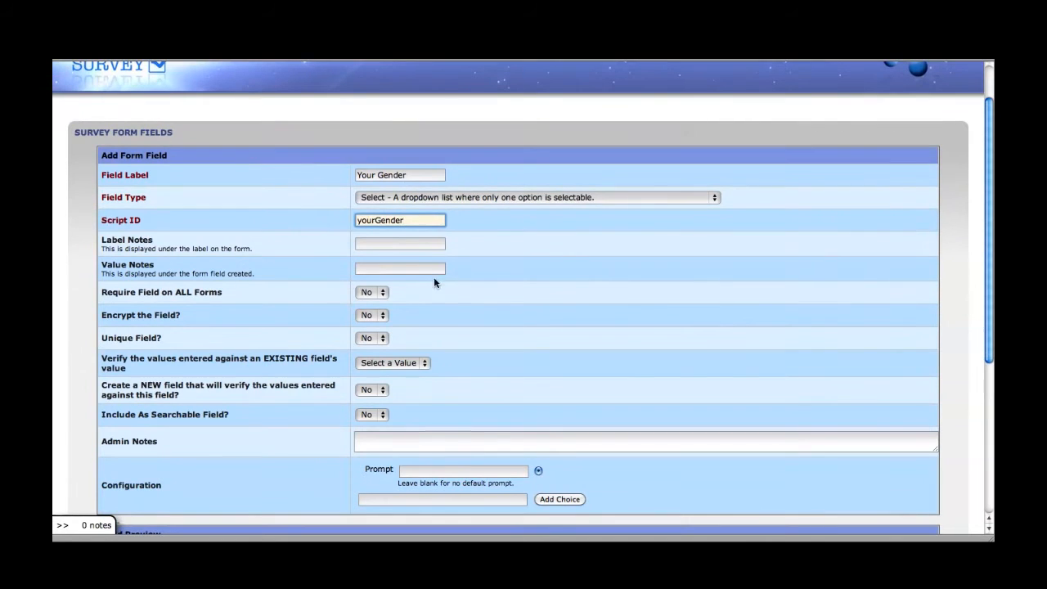
Step: Make Your Gender required on all forms with default prompt 'Please Choose'
{"action": "left_click", "coordinate": [375, 292]}
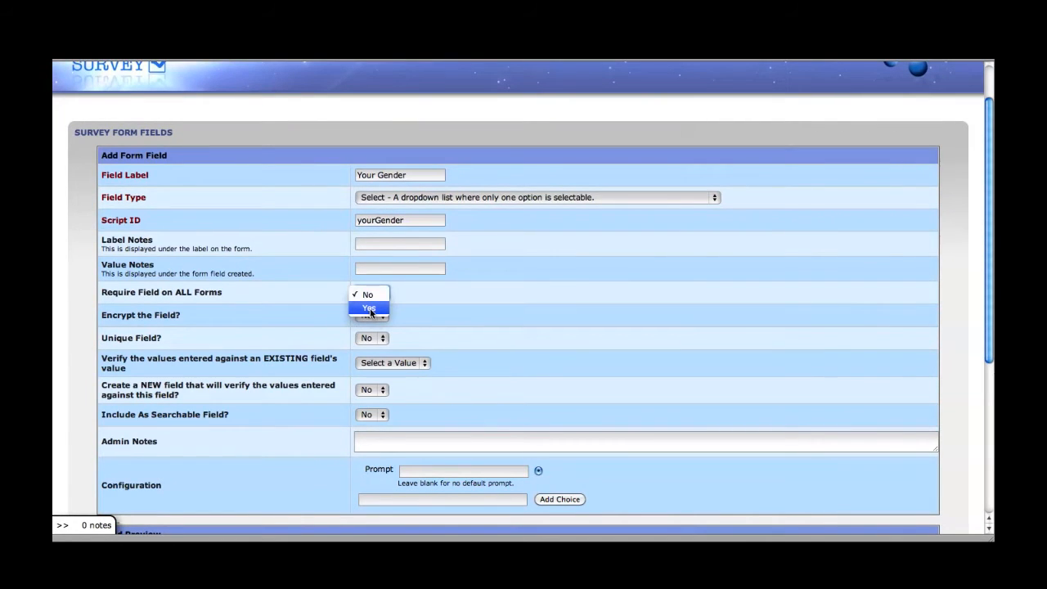
{"action": "left_click", "coordinate": [370, 309]}
{"action": "scroll", "coordinate": [470, 302], "scroll_direction": "down", "scroll_amount": 5}
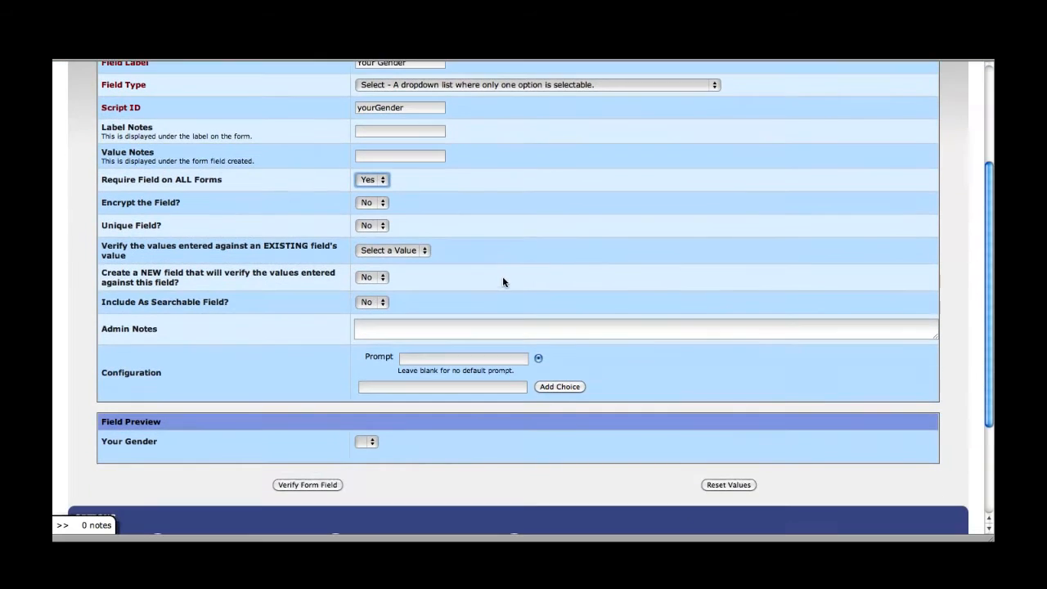
{"action": "left_click", "coordinate": [416, 359]}
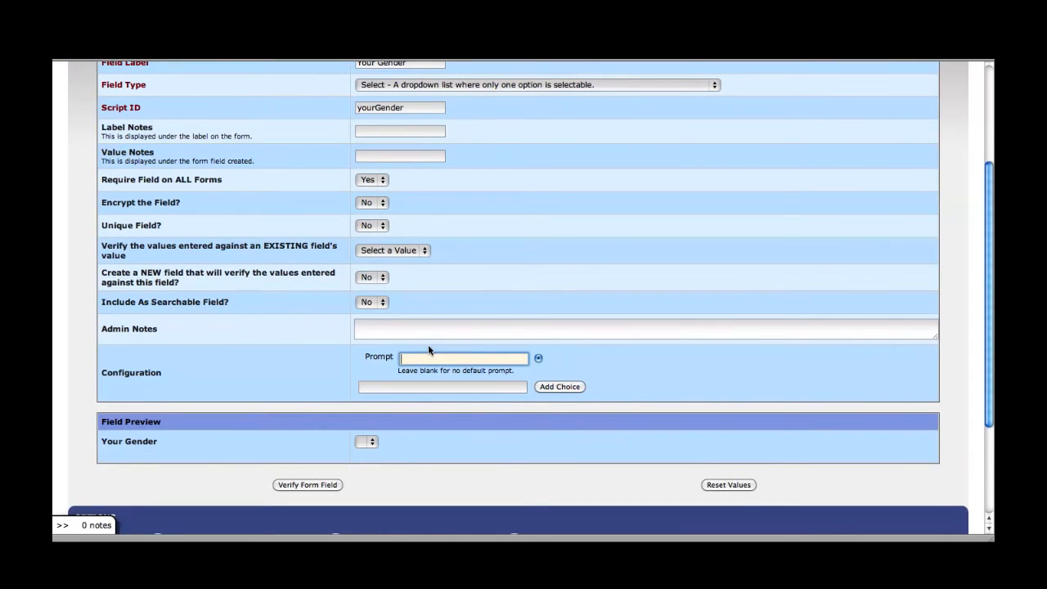
{"action": "type", "text": "Please Choose"}
{"action": "key", "text": "Tab"}
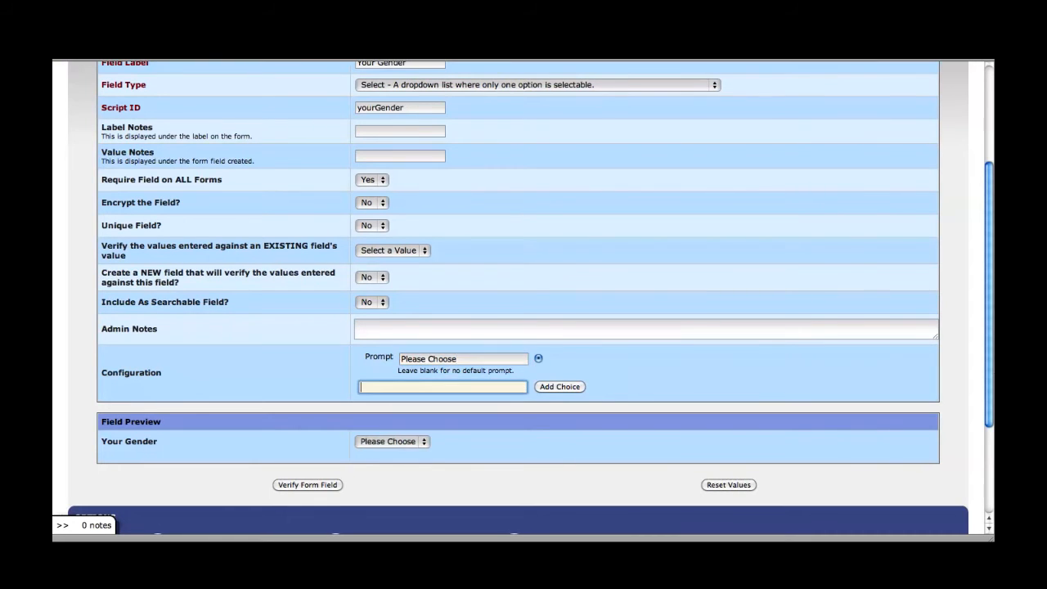
Step: Add Male and Female as the dropdown choices
{"action": "scroll", "coordinate": [392, 384], "scroll_direction": "down", "scroll_amount": 1}
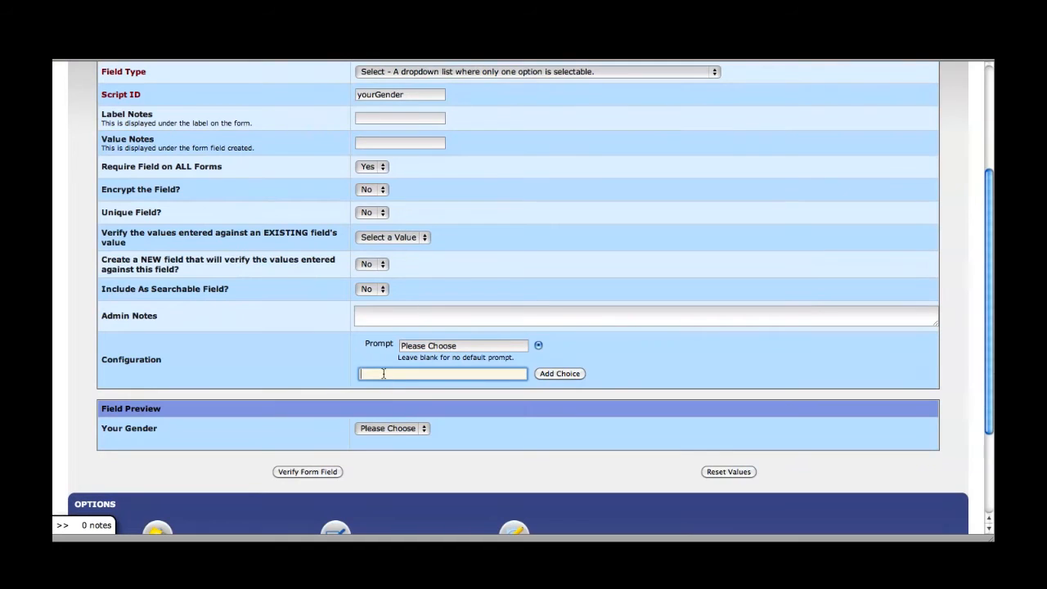
{"action": "type", "text": "Male"}
{"action": "left_click", "coordinate": [559, 374]}
{"action": "left_click", "coordinate": [391, 401]}
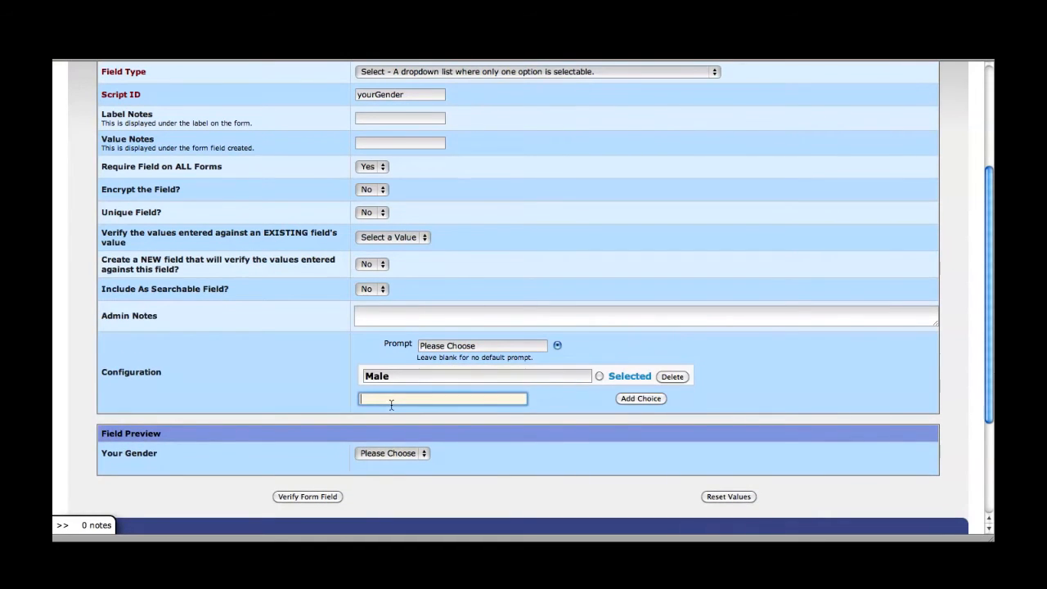
{"action": "type", "text": "Femaile"}
{"action": "key", "text": "BackSpace"}
{"action": "key", "text": "BackSpace"}
{"action": "type", "text": "le"}
{"action": "left_click", "coordinate": [665, 399]}
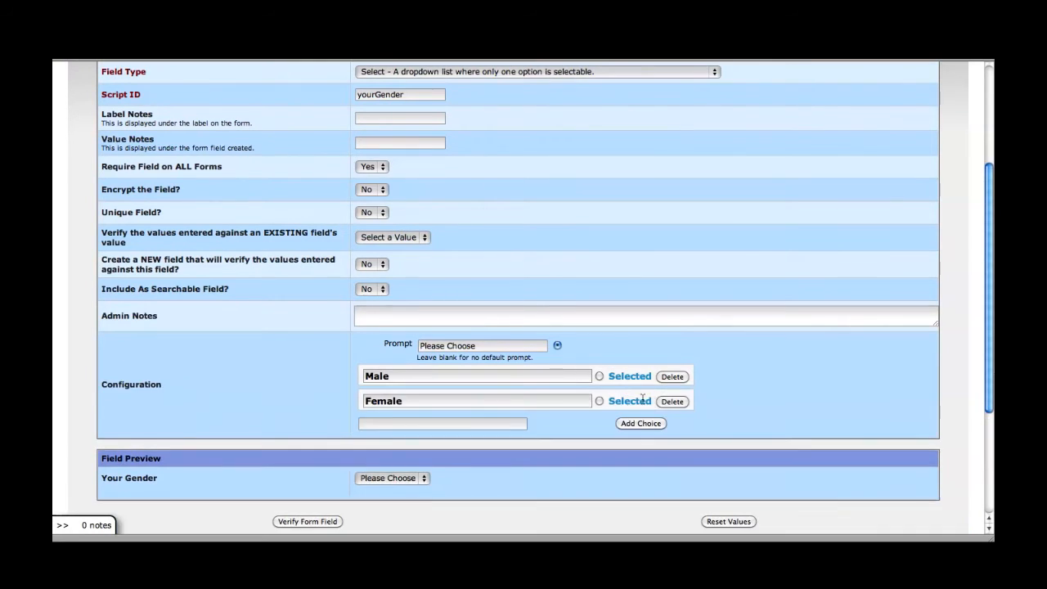
Step: Check the Your Gender preview dropdown and verify the form field
{"action": "scroll", "coordinate": [532, 398], "scroll_direction": "down", "scroll_amount": 2}
{"action": "left_click", "coordinate": [405, 402]}
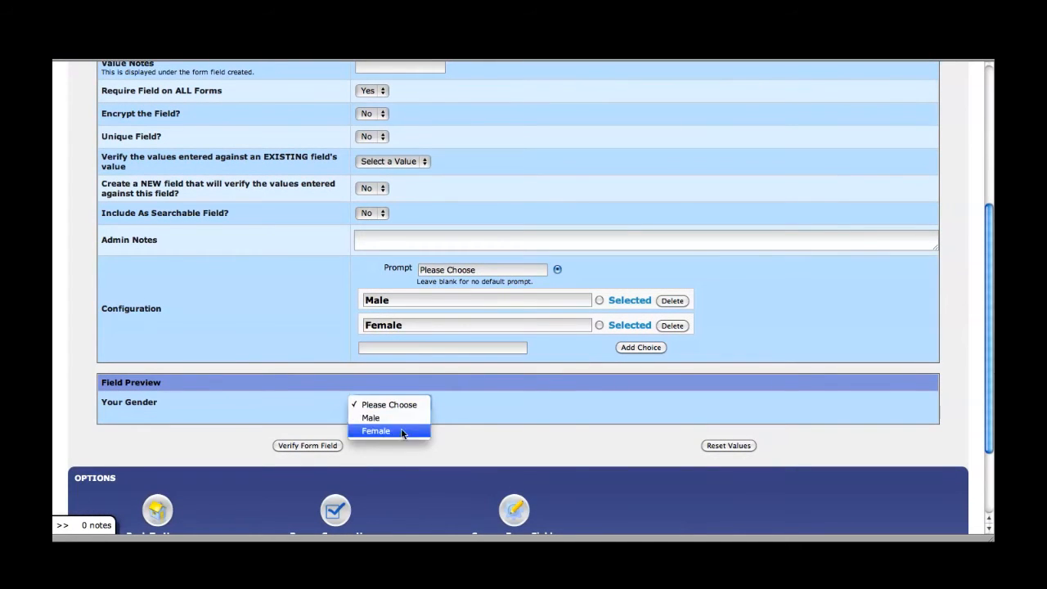
{"action": "left_click", "coordinate": [408, 402]}
{"action": "scroll", "coordinate": [395, 423], "scroll_direction": "down", "scroll_amount": 1}
{"action": "left_click", "coordinate": [306, 442]}
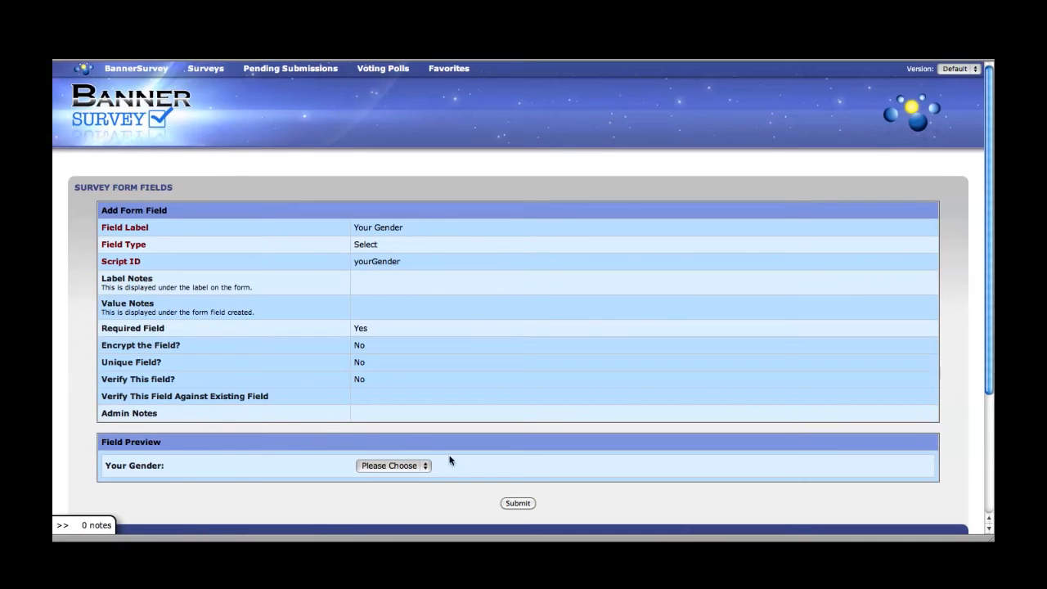
Step: Submit the Your Gender field, return to the field list and start another new field
{"action": "left_click", "coordinate": [519, 503]}
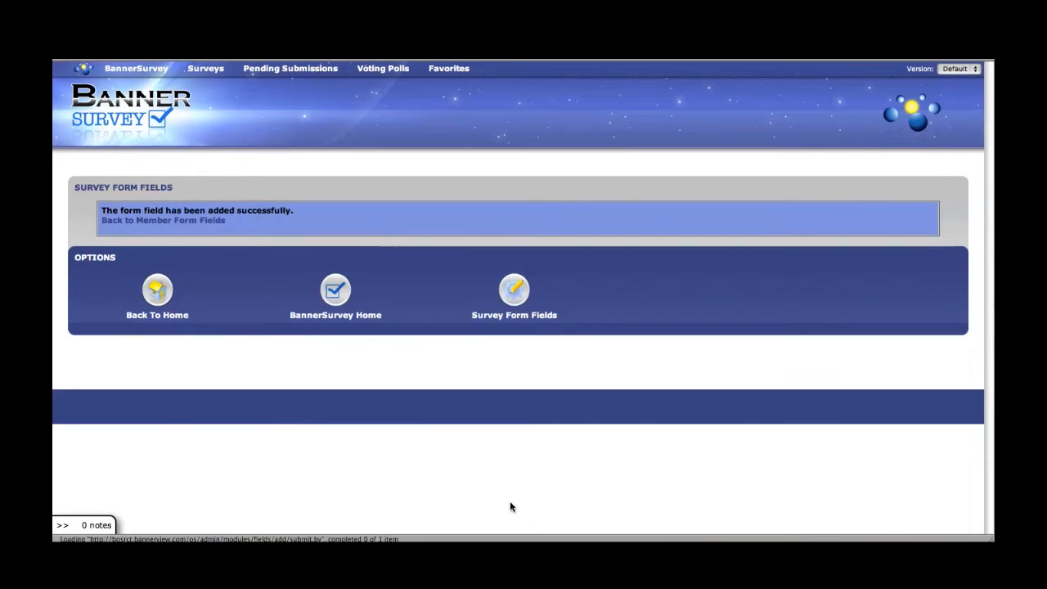
{"action": "left_click", "coordinate": [166, 218]}
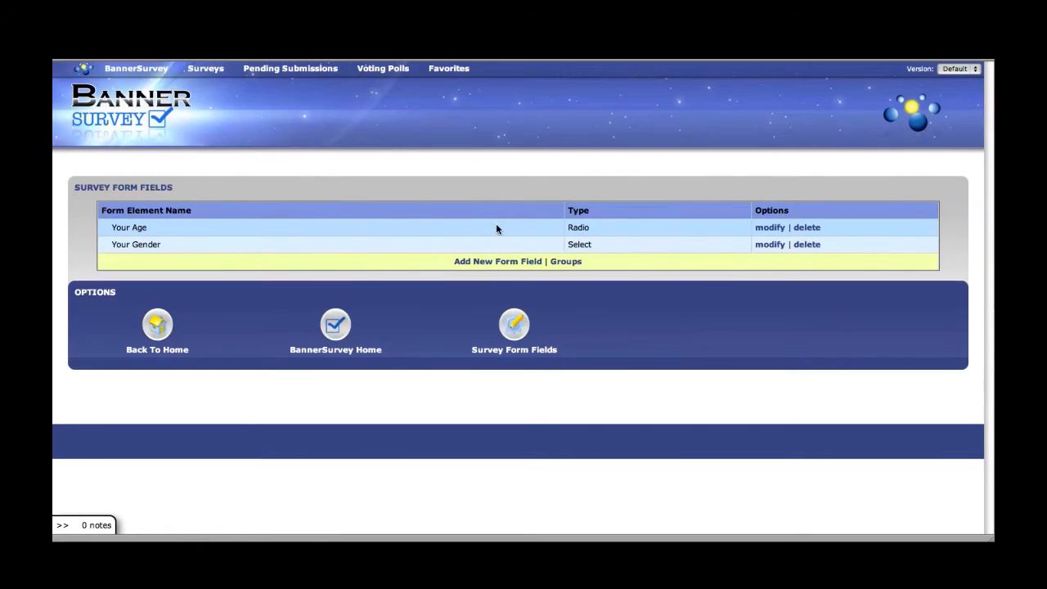
{"action": "left_click", "coordinate": [483, 263]}
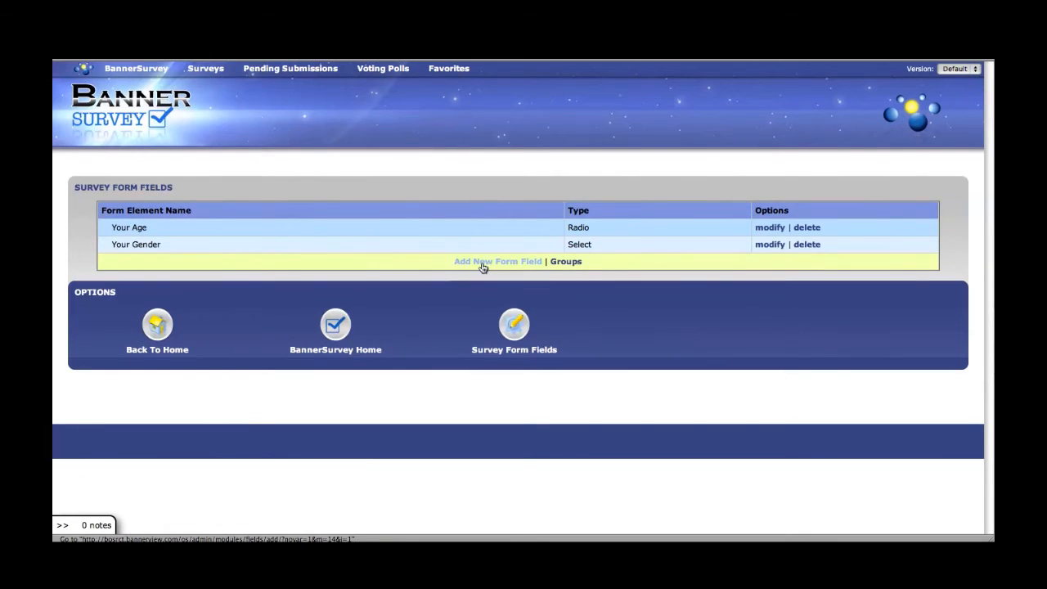
Step: Label the new field 'Your Favorite Web Browser', type Radio, script ID 'webBrowser'
{"action": "left_click", "coordinate": [391, 227]}
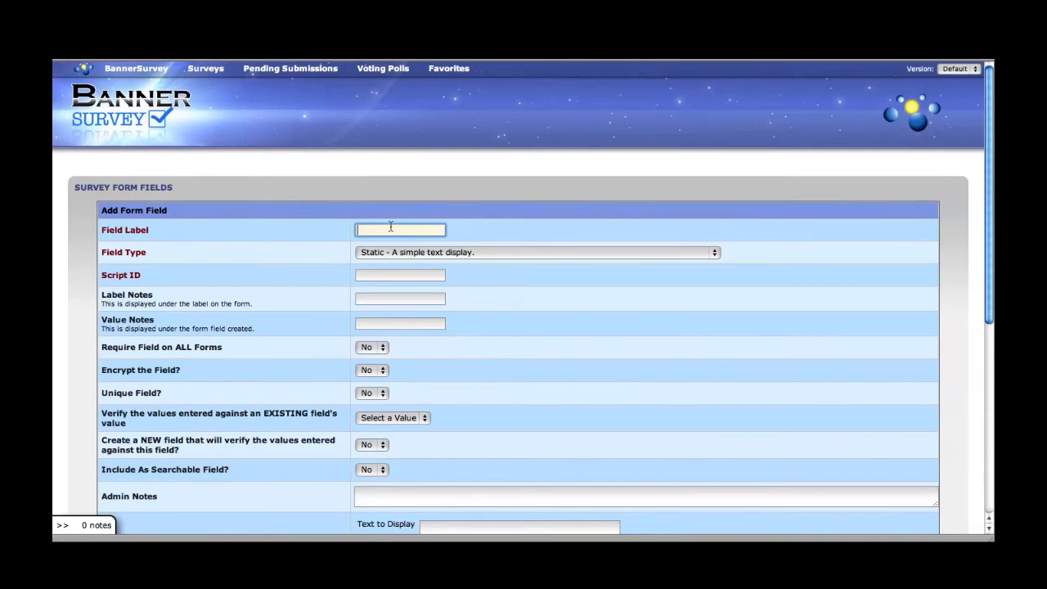
{"action": "type", "text": "Your Fav"}
{"action": "type", "text": "orite Web Browser"}
{"action": "left_click", "coordinate": [388, 255]}
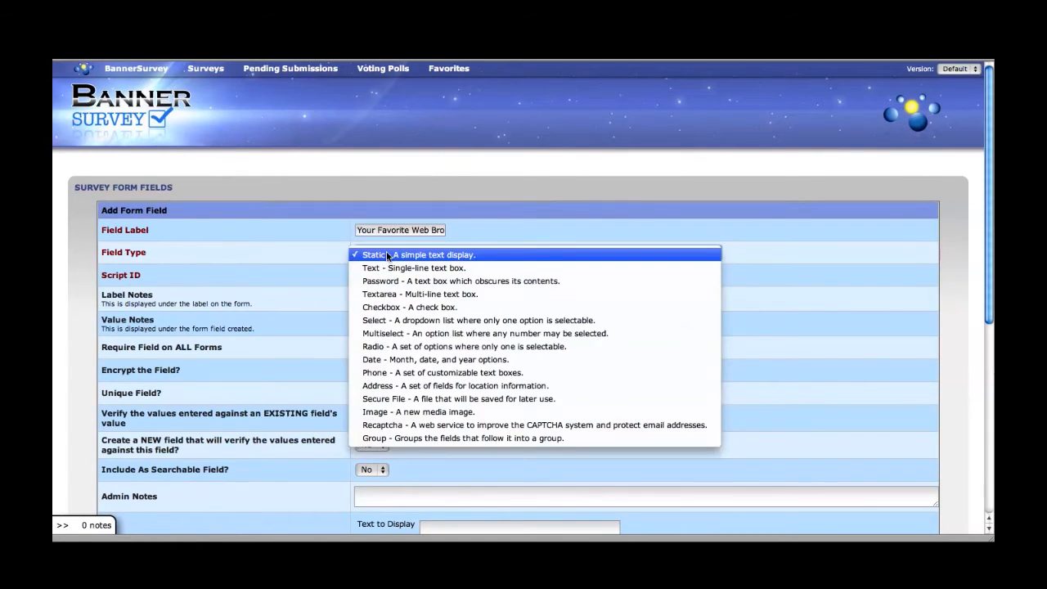
{"action": "left_click", "coordinate": [400, 347]}
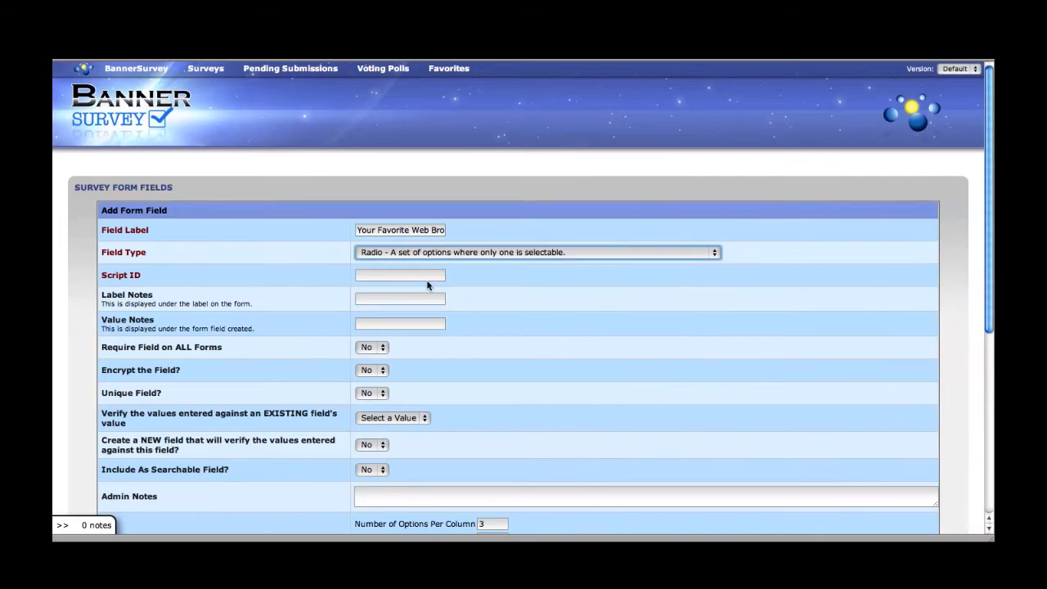
{"action": "left_click", "coordinate": [389, 274]}
{"action": "scroll", "coordinate": [478, 282], "scroll_direction": "down", "scroll_amount": 1}
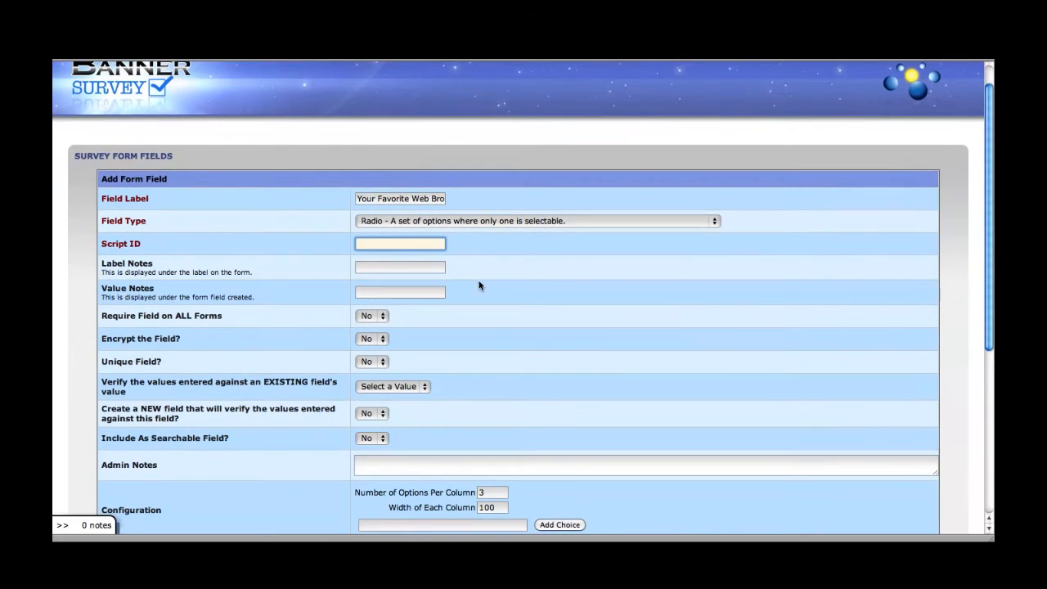
{"action": "type", "text": "webBrowser"}
Step: Make the browser field required on all forms and begin typing Firefox as the first choice
{"action": "scroll", "coordinate": [450, 295], "scroll_direction": "down", "scroll_amount": 1}
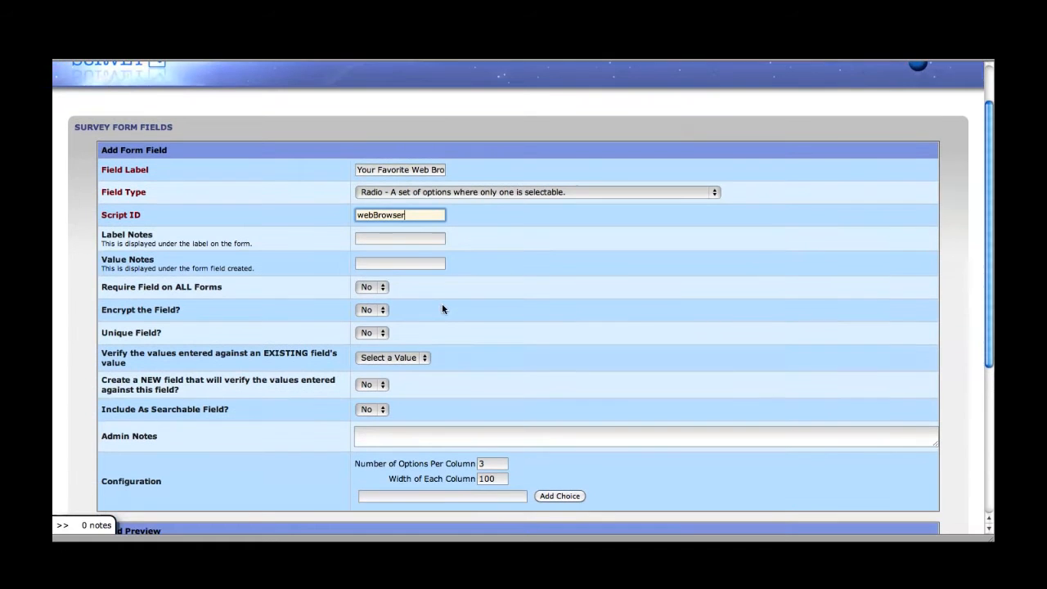
{"action": "left_click", "coordinate": [373, 287]}
{"action": "left_click", "coordinate": [369, 302]}
{"action": "scroll", "coordinate": [454, 284], "scroll_direction": "down", "scroll_amount": 1}
{"action": "scroll", "coordinate": [455, 286], "scroll_direction": "down", "scroll_amount": 4}
{"action": "left_click", "coordinate": [383, 389]}
{"action": "type", "text": "Firefox"}
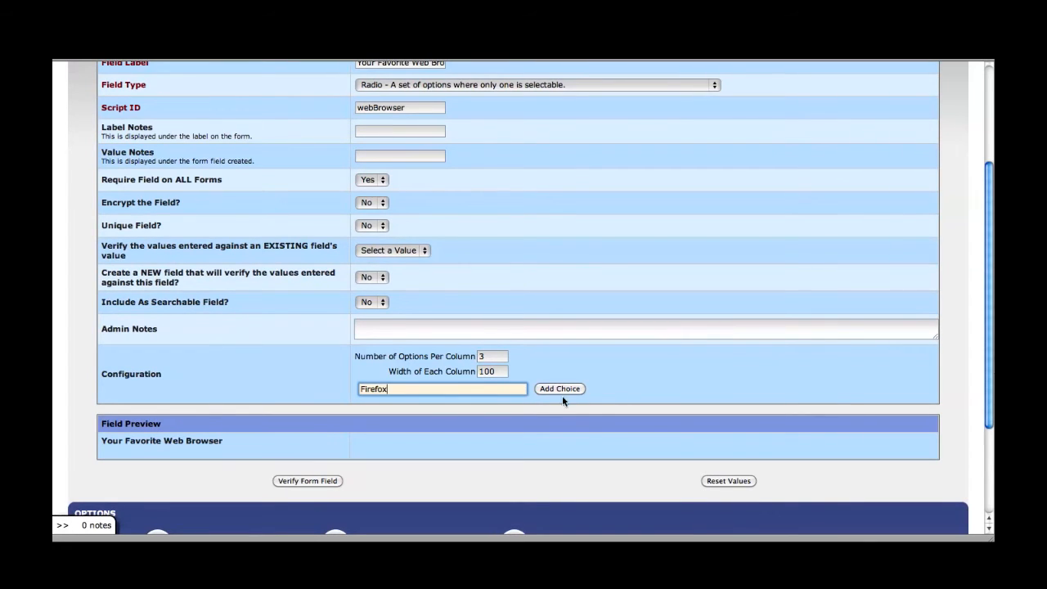
Step: Add Firefox, Chrome, Internet Explorer and Safari as the browser choices
{"action": "left_click", "coordinate": [561, 391]}
{"action": "left_click", "coordinate": [427, 411]}
{"action": "type", "text": "Chrome"}
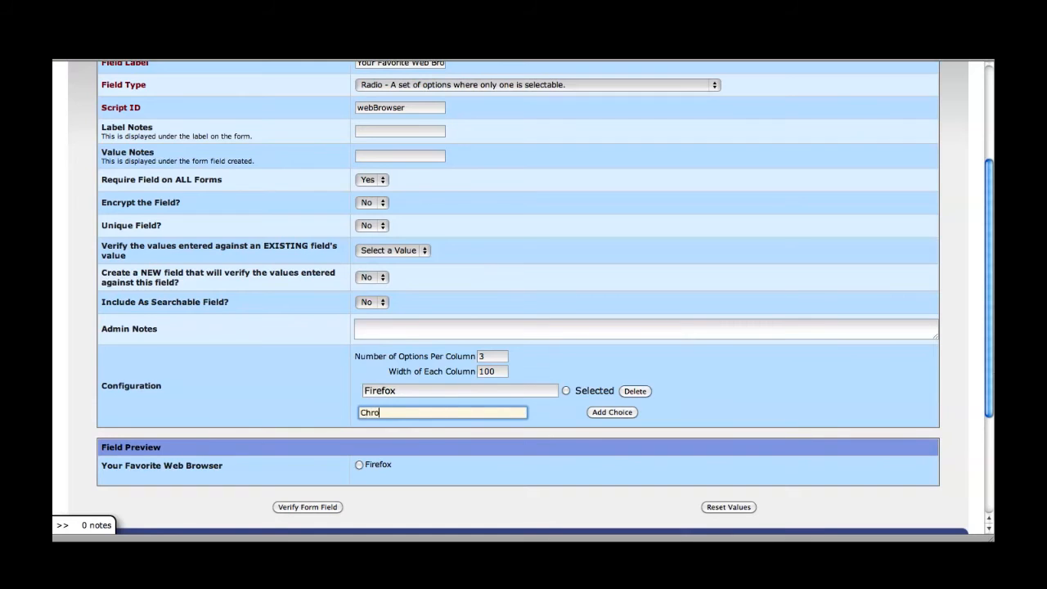
{"action": "left_click", "coordinate": [609, 412]}
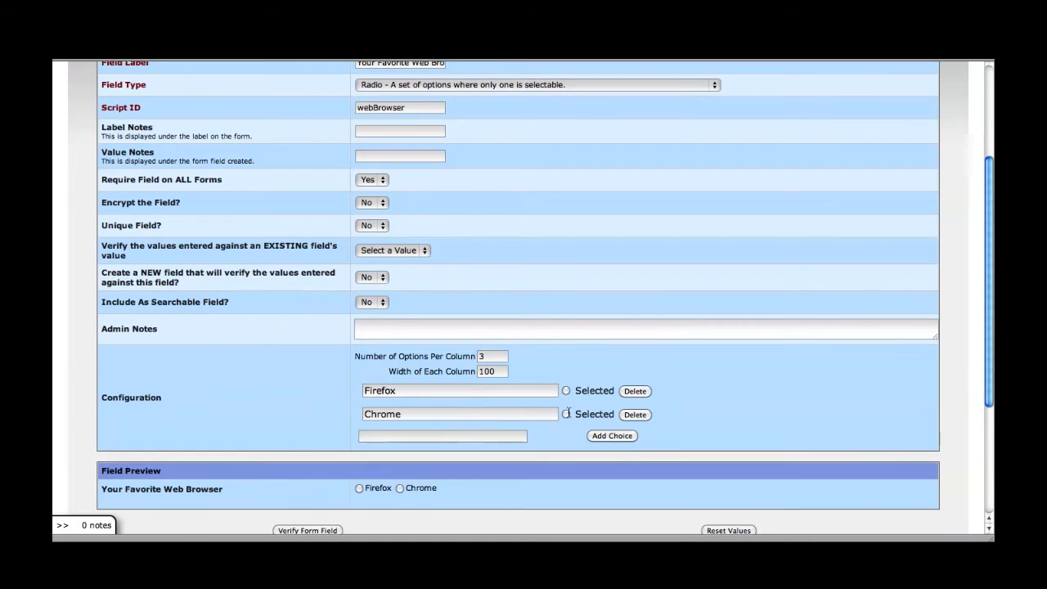
{"action": "left_click", "coordinate": [387, 436]}
{"action": "type", "text": "Int"}
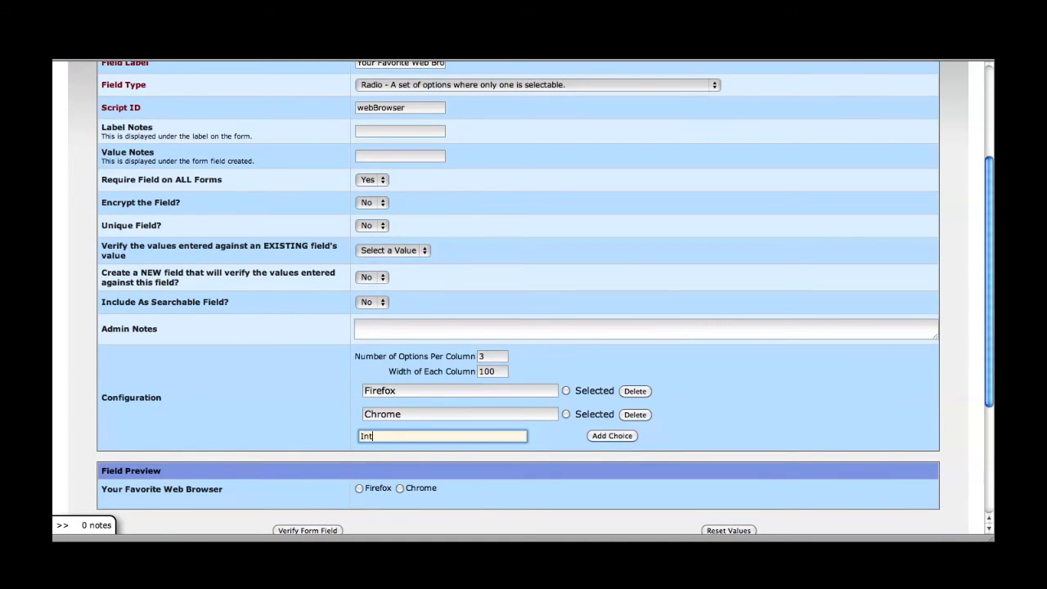
{"action": "type", "text": "ernet Explorer"}
{"action": "left_click", "coordinate": [621, 436]}
{"action": "left_click", "coordinate": [439, 458]}
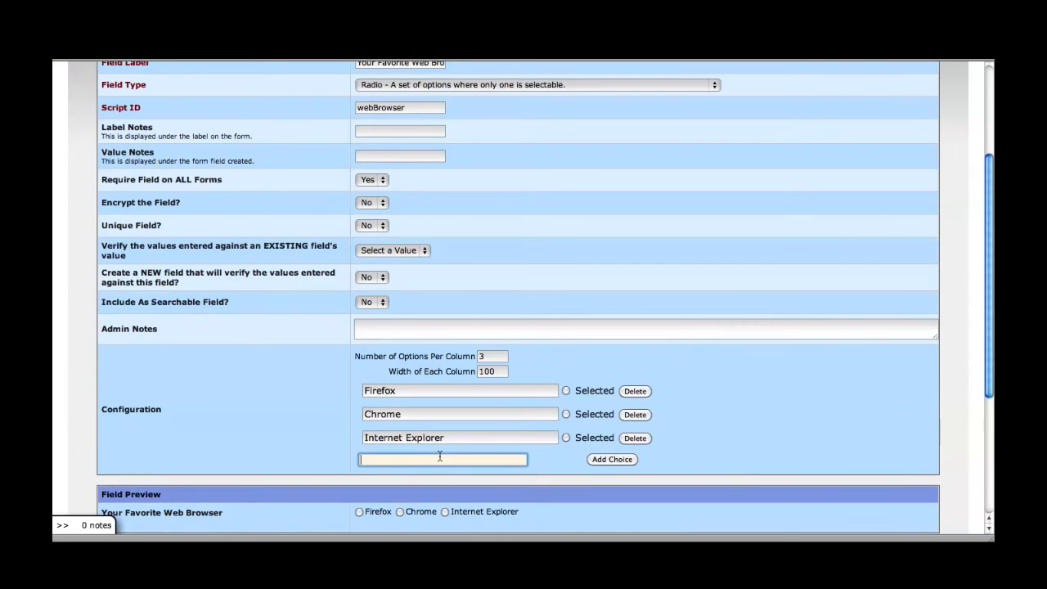
{"action": "type", "text": "Safari"}
{"action": "left_click", "coordinate": [609, 458]}
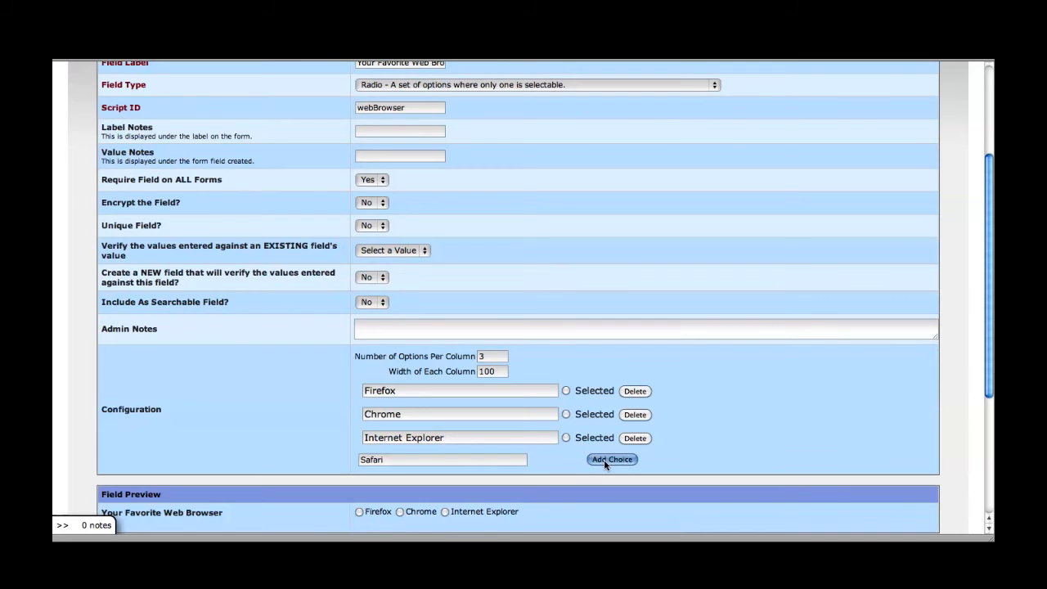
Step: Set Options Per Column to 1 and Column Width to 200, then verify the field
{"action": "left_click", "coordinate": [489, 359]}
{"action": "key", "text": "BackSpace"}
{"action": "type", "text": "1"}
{"action": "key", "text": "Tab"}
{"action": "type", "text": "200"}
{"action": "key", "text": "Tab"}
{"action": "scroll", "coordinate": [467, 364], "scroll_direction": "down", "scroll_amount": 3}
{"action": "left_click", "coordinate": [325, 452]}
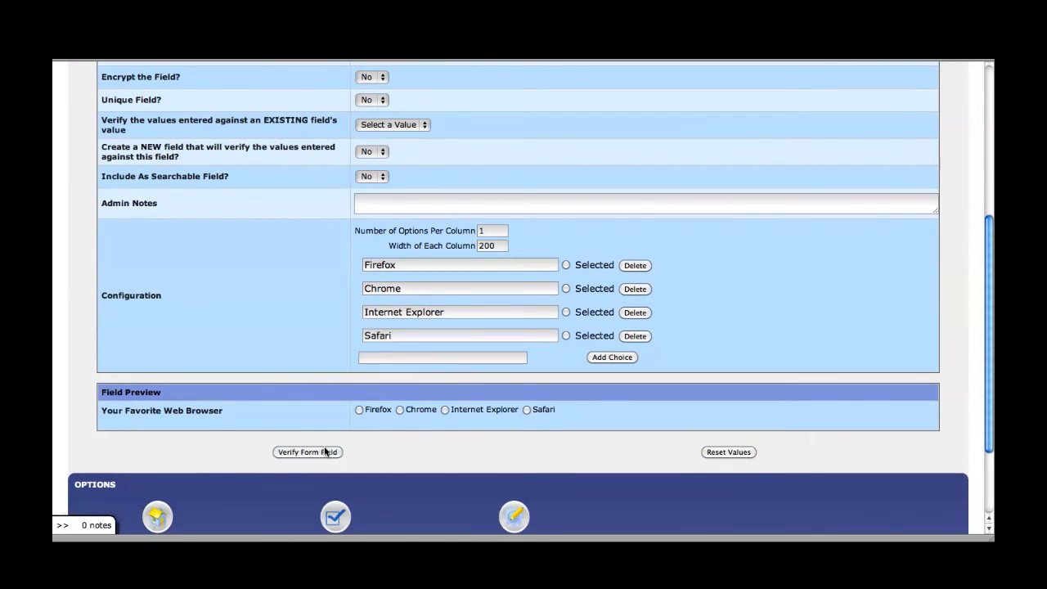
Step: Submit Your Favorite Web Browser and return to the Survey Form Fields list
{"action": "scroll", "coordinate": [302, 380], "scroll_direction": "down", "scroll_amount": 3}
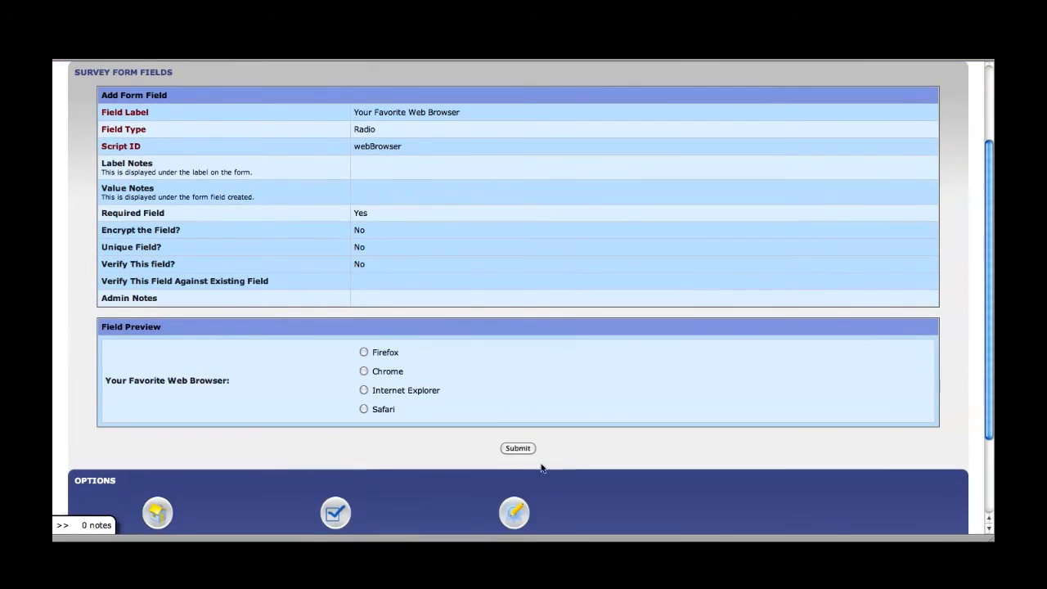
{"action": "left_click", "coordinate": [516, 448]}
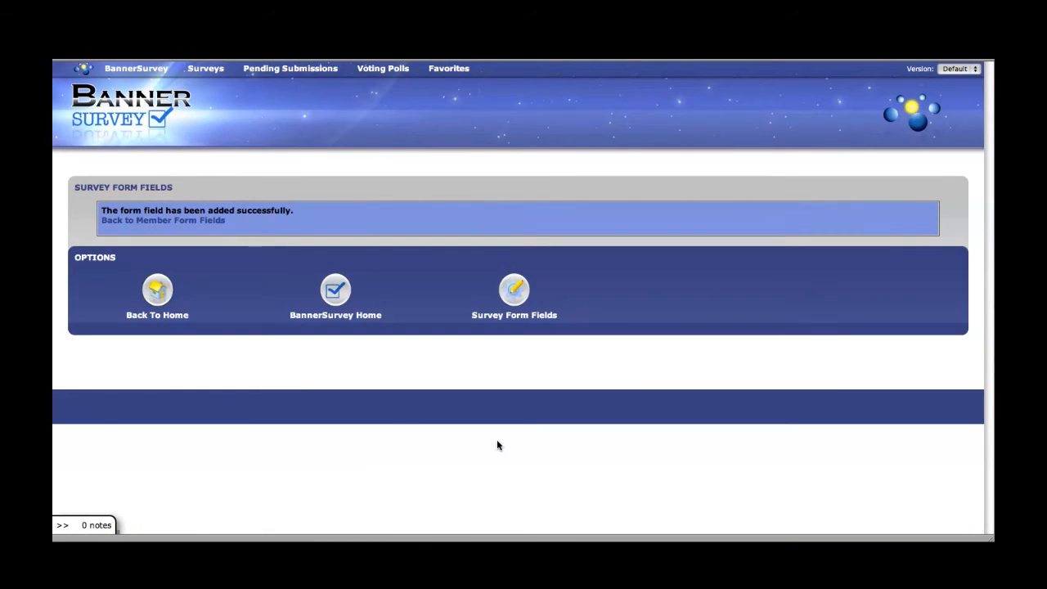
{"action": "left_click", "coordinate": [185, 225]}
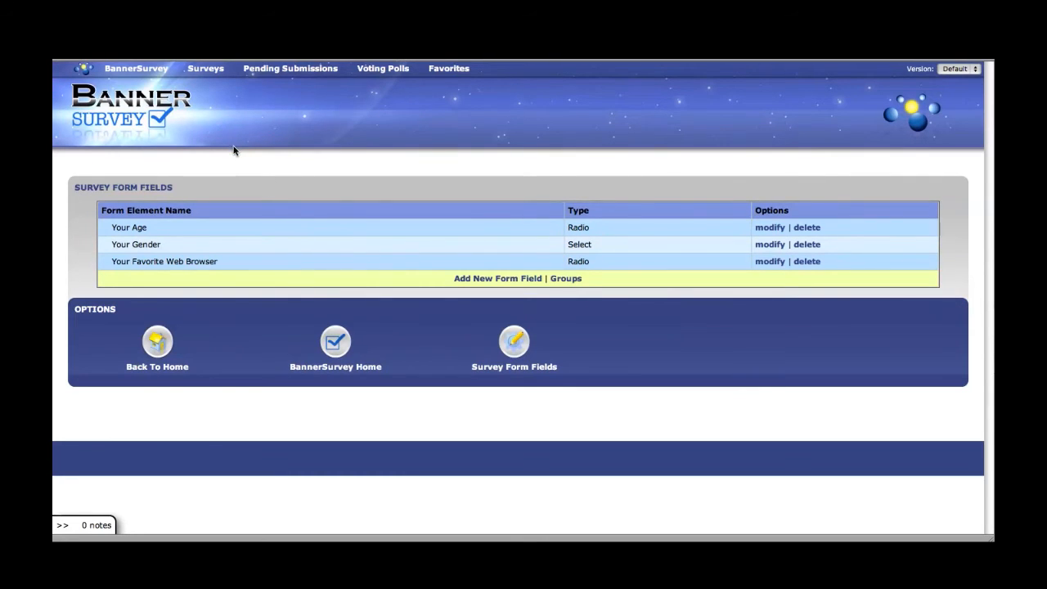
Step: Start a new survey titled 'My Survey' with the recipient e-mail and subject 'My Survey Submission'
{"action": "left_click", "coordinate": [135, 69]}
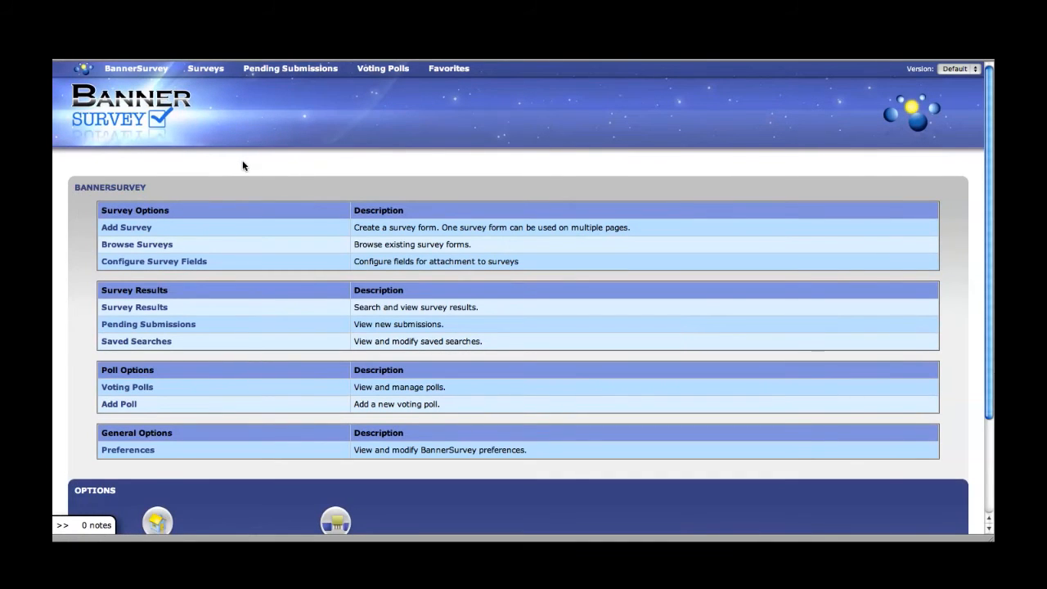
{"action": "scroll", "coordinate": [244, 163], "scroll_direction": "down", "scroll_amount": 2}
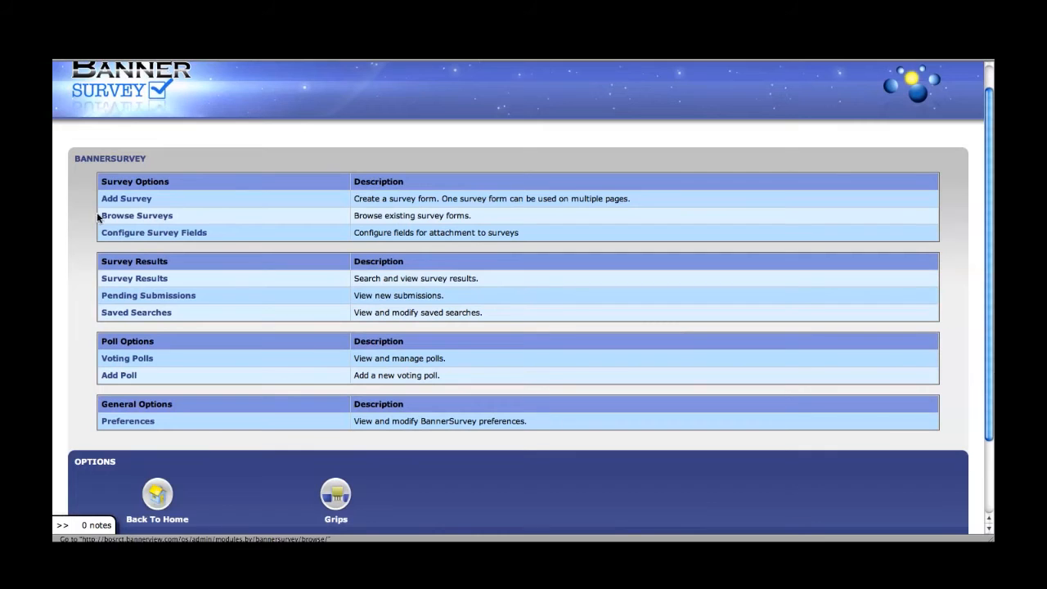
{"action": "left_click", "coordinate": [120, 203]}
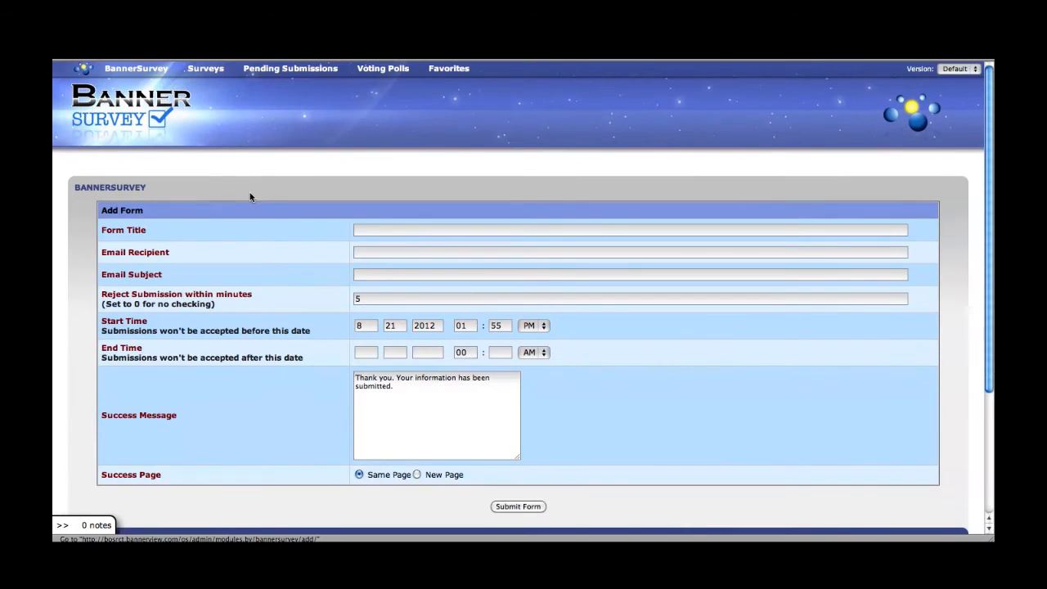
{"action": "scroll", "coordinate": [249, 179], "scroll_direction": "down", "scroll_amount": 2}
{"action": "left_click", "coordinate": [390, 164]}
{"action": "type", "text": "My Survery"}
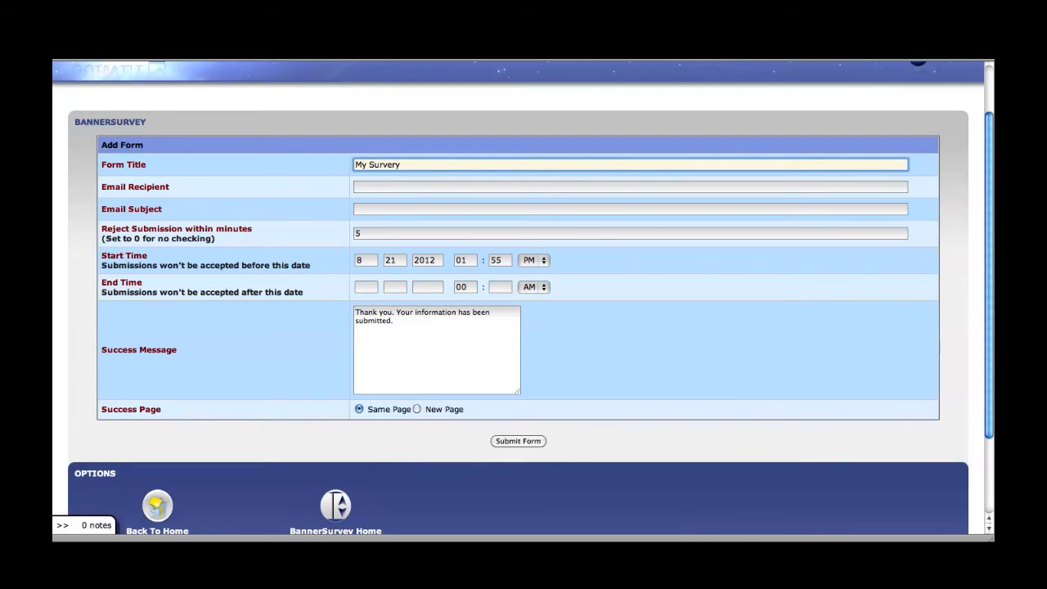
{"action": "key", "text": "Tab"}
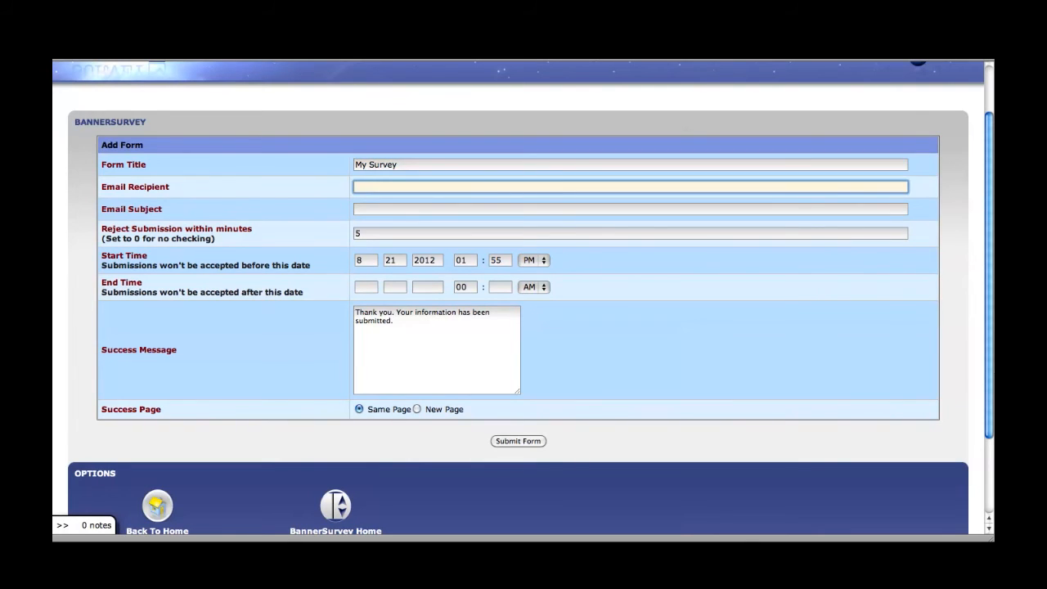
{"action": "key", "text": "Tab"}
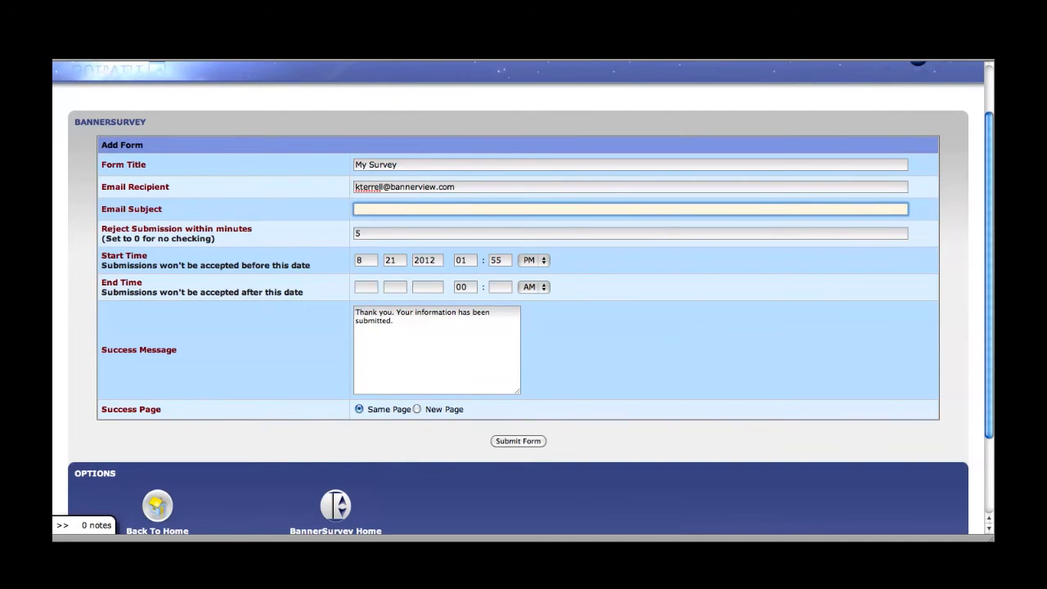
{"action": "type", "text": "My Survey Submission"}
Step: Set the survey's end time to 8/24/2012 at 11:59 PM
{"action": "left_click", "coordinate": [373, 236]}
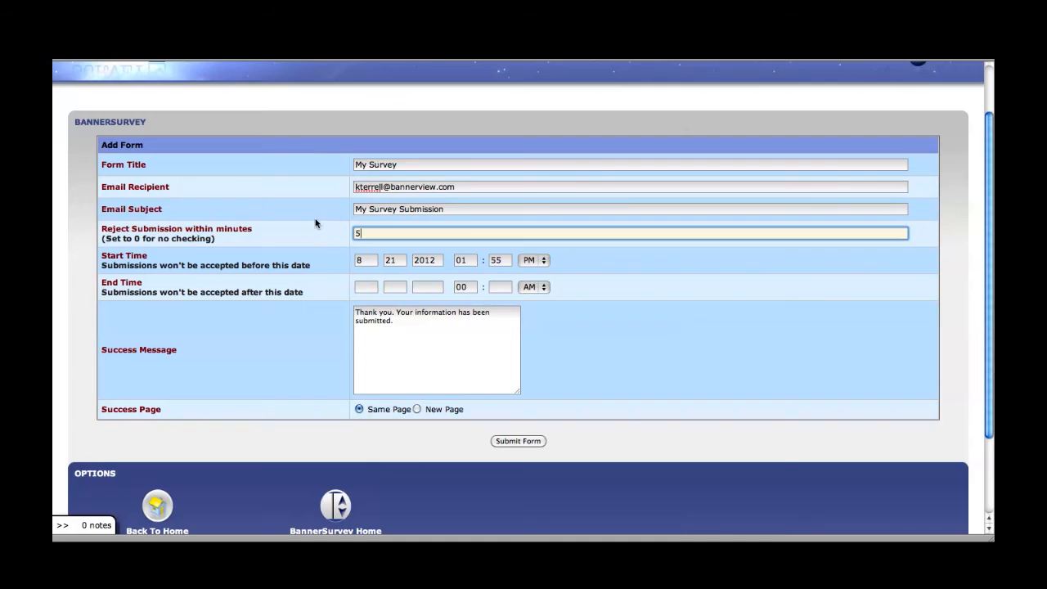
{"action": "scroll", "coordinate": [319, 221], "scroll_direction": "down", "scroll_amount": 2}
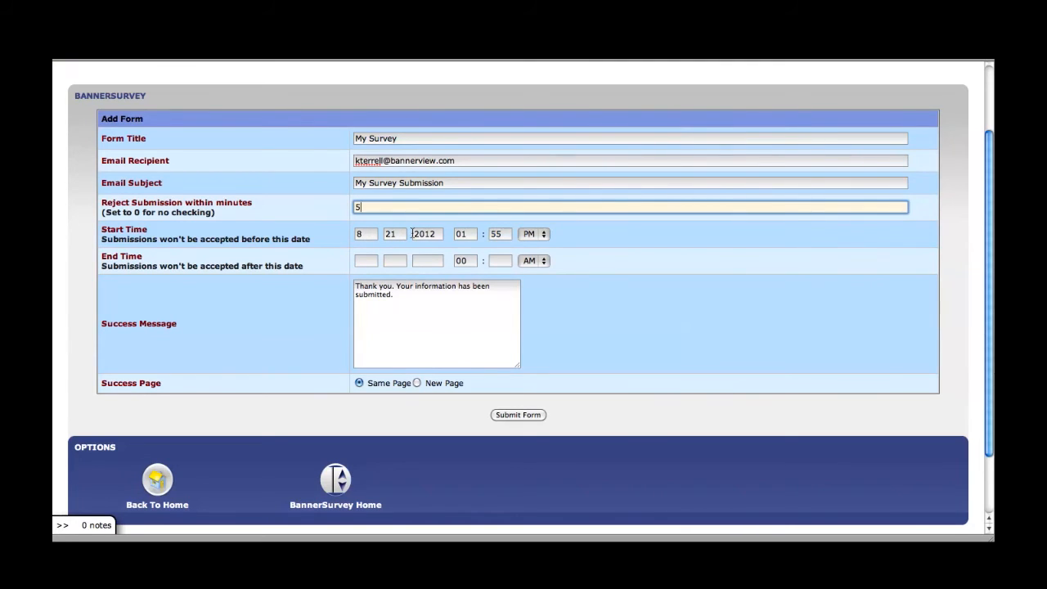
{"action": "left_click", "coordinate": [362, 260]}
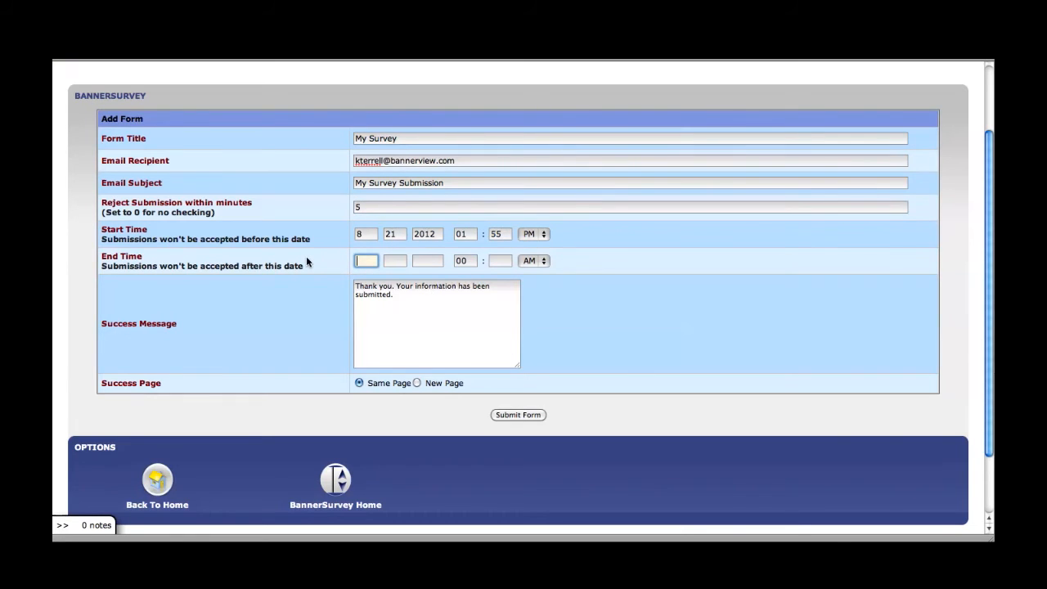
{"action": "type", "text": "8"}
{"action": "key", "text": "Tab"}
{"action": "type", "text": "24"}
{"action": "key", "text": "Tab"}
{"action": "type", "text": "2012"}
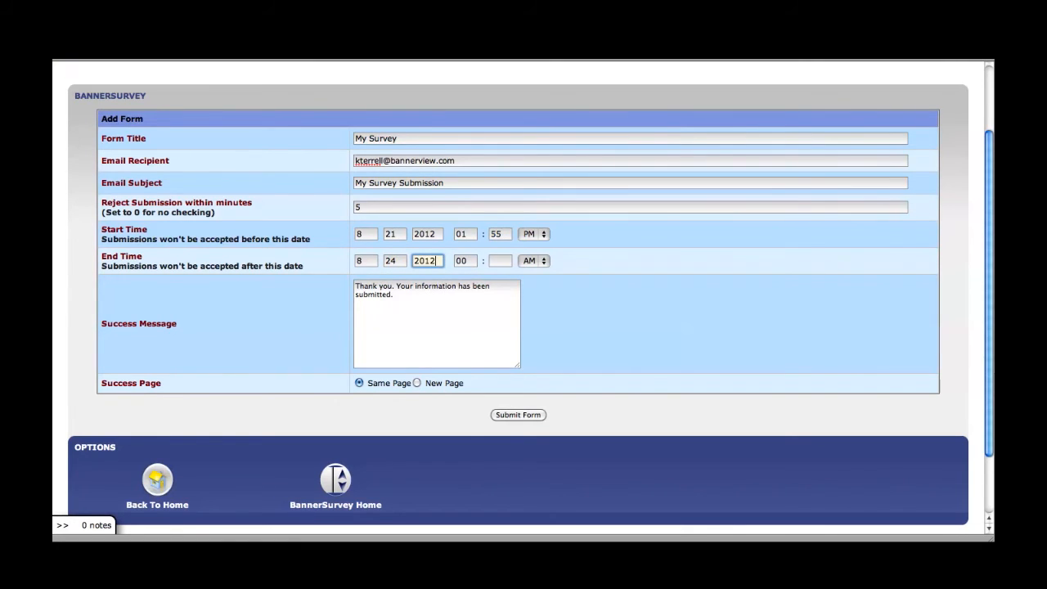
{"action": "key", "text": "Tab"}
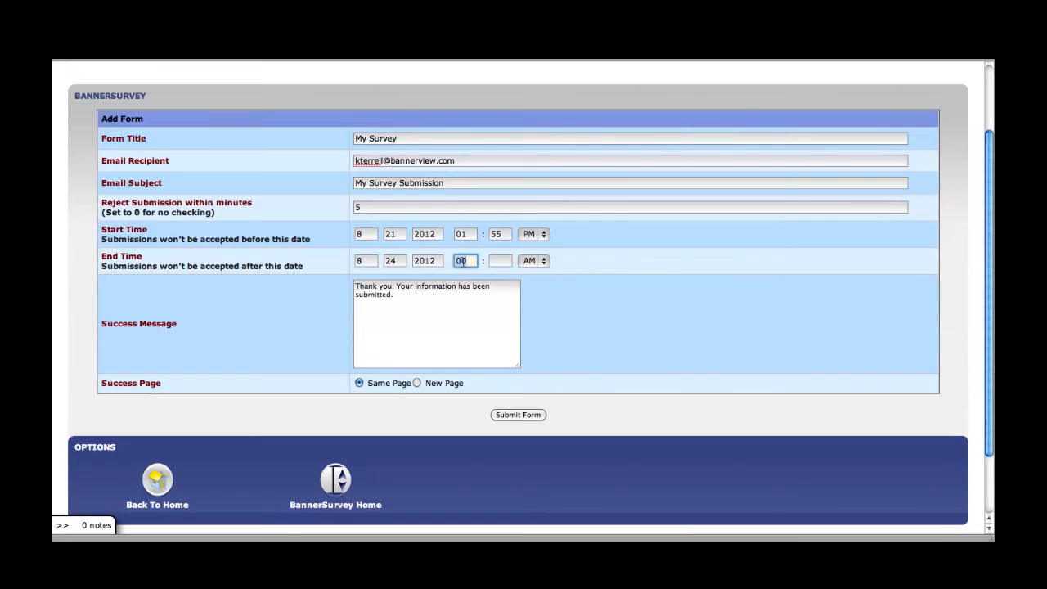
{"action": "type", "text": "11"}
{"action": "key", "text": "Tab"}
{"action": "type", "text": "59"}
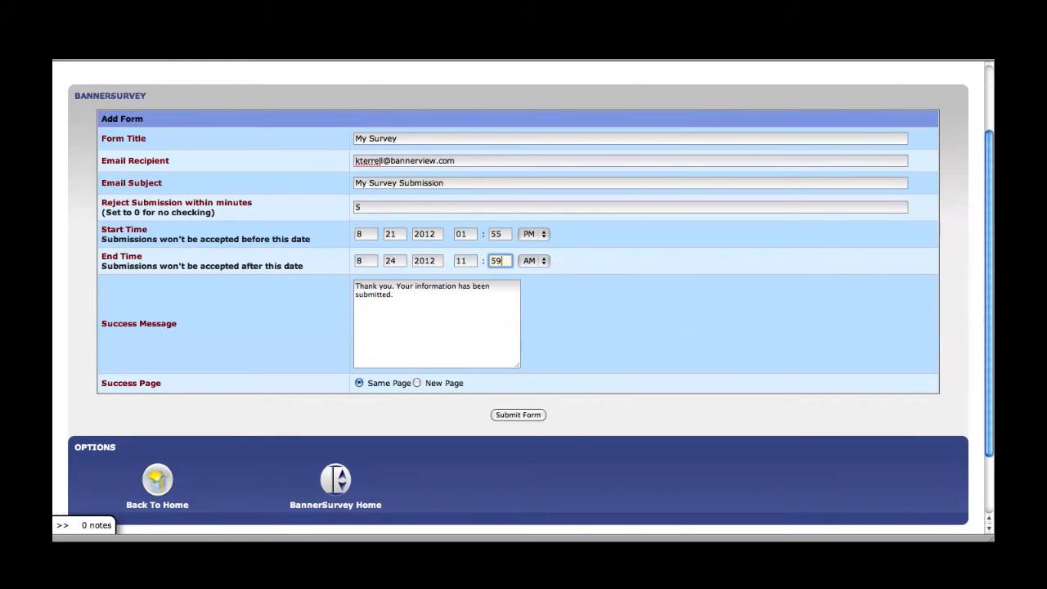
{"action": "left_click", "coordinate": [532, 260]}
{"action": "left_click", "coordinate": [530, 277]}
Step: Submit the new My Survey form
{"action": "scroll", "coordinate": [433, 357], "scroll_direction": "down", "scroll_amount": 2}
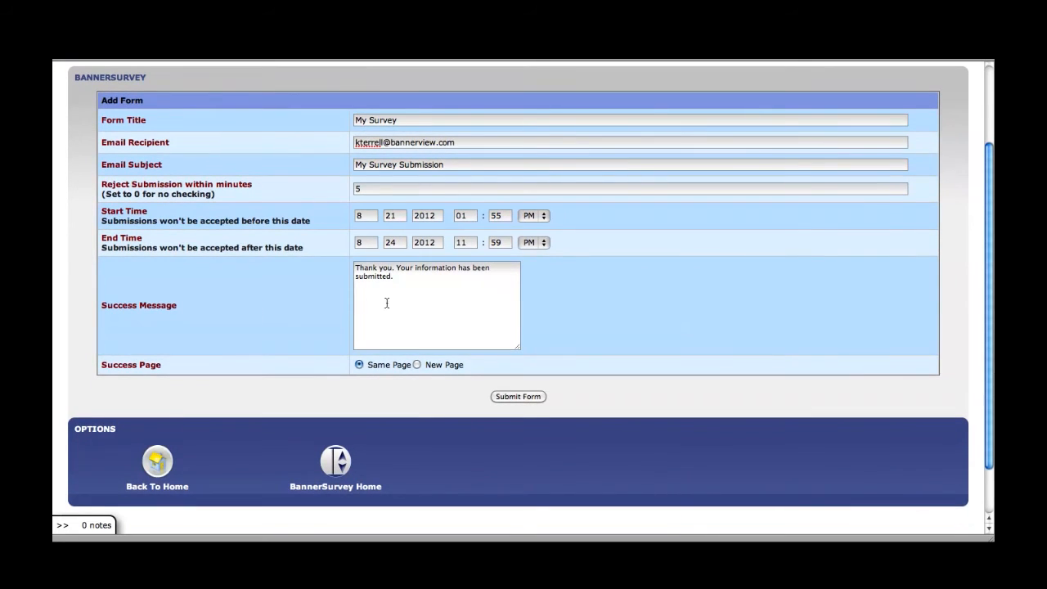
{"action": "scroll", "coordinate": [409, 296], "scroll_direction": "down", "scroll_amount": 2}
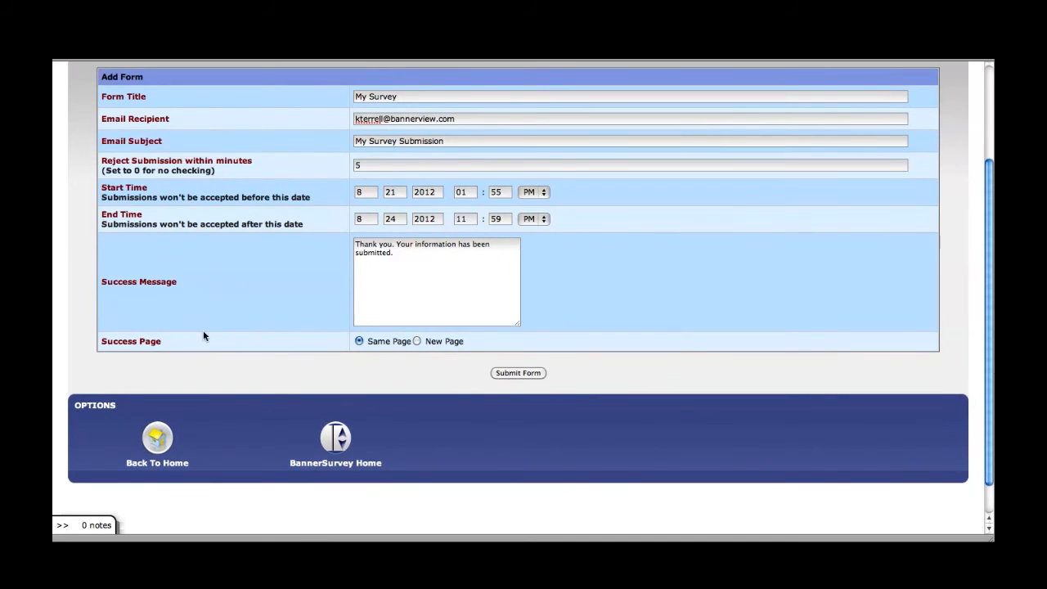
{"action": "left_click", "coordinate": [510, 375]}
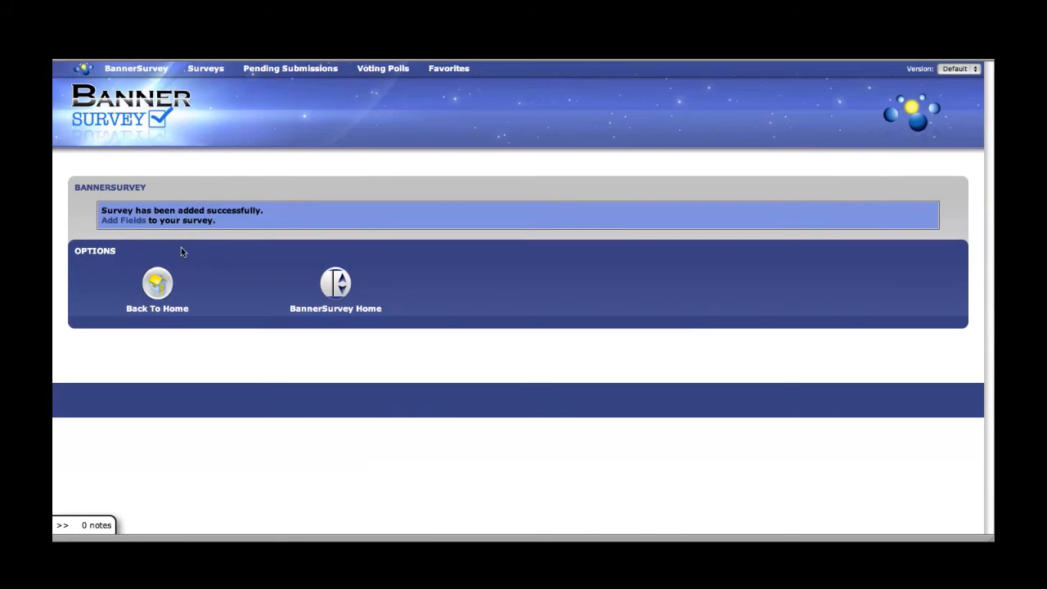
Step: Attach Your Favorite Web Browser, Your Age and Your Gender fields, then return to the form
{"action": "left_click", "coordinate": [131, 222]}
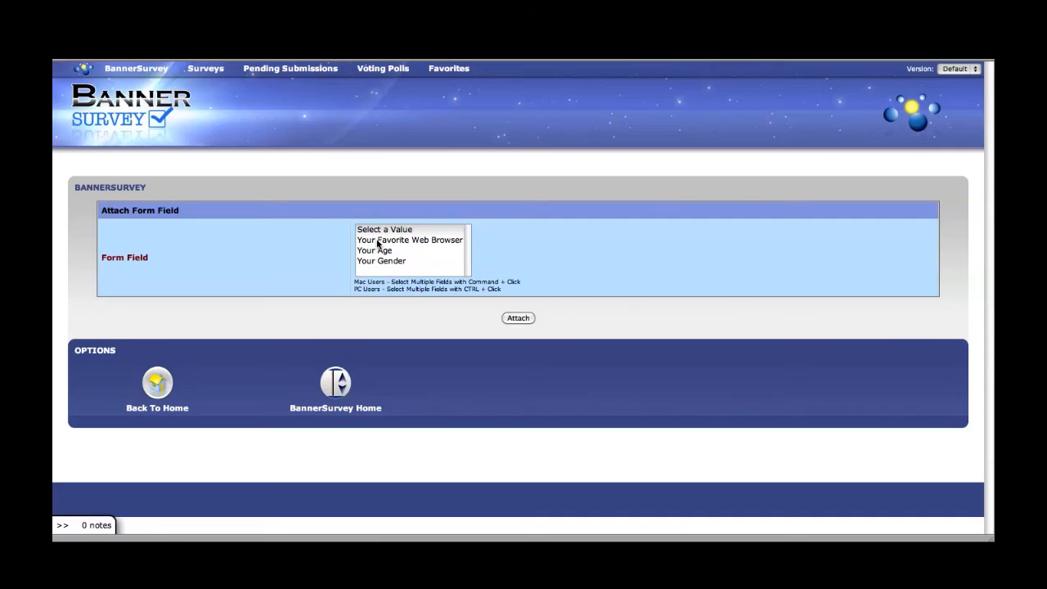
{"action": "left_click_drag", "start_coordinate": [377, 242], "coordinate": [389, 262]}
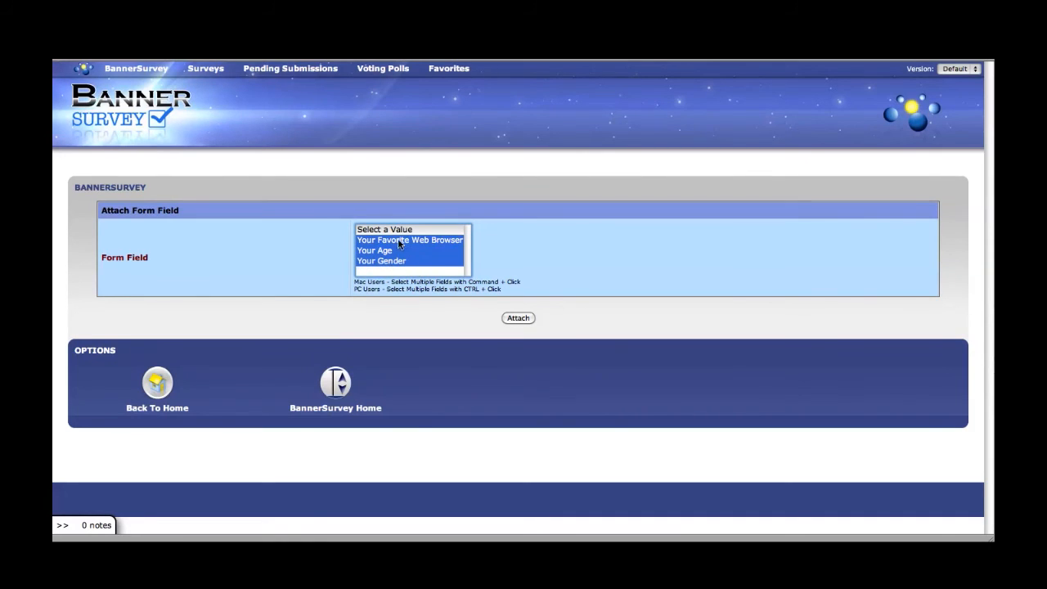
{"action": "left_click", "coordinate": [517, 318]}
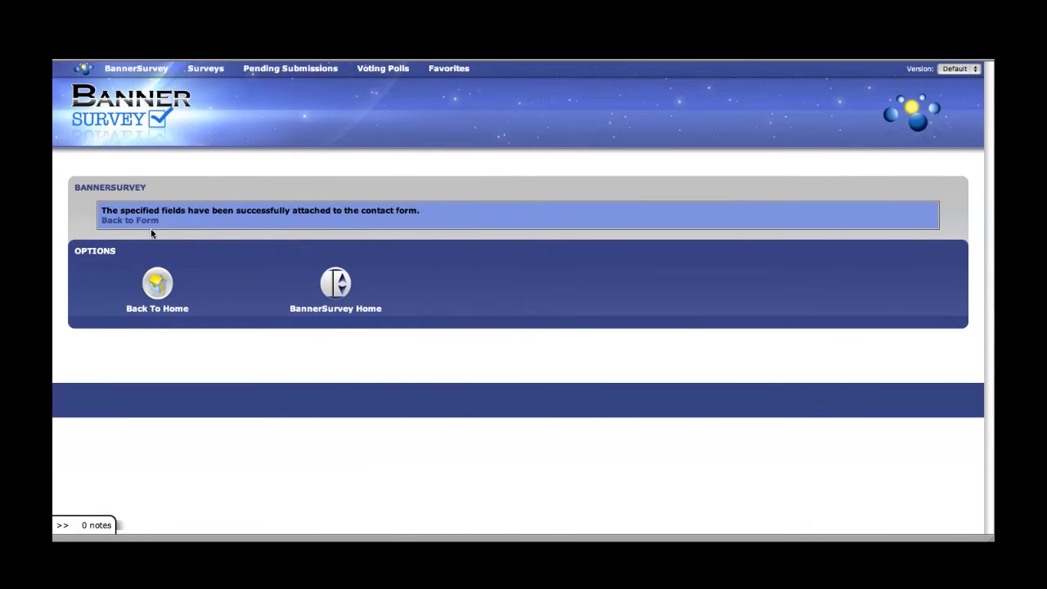
{"action": "left_click", "coordinate": [129, 219]}
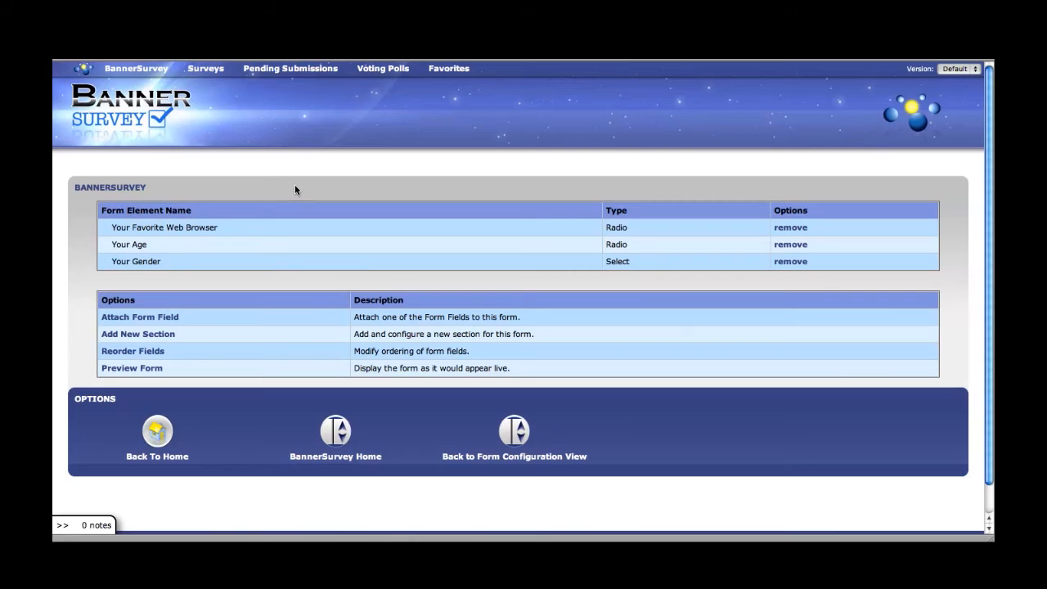
Step: Set field positions to Your Age 1, Your Gender 2, Your Favorite Web Browser 3, then verify and save
{"action": "scroll", "coordinate": [319, 244], "scroll_direction": "down", "scroll_amount": 1}
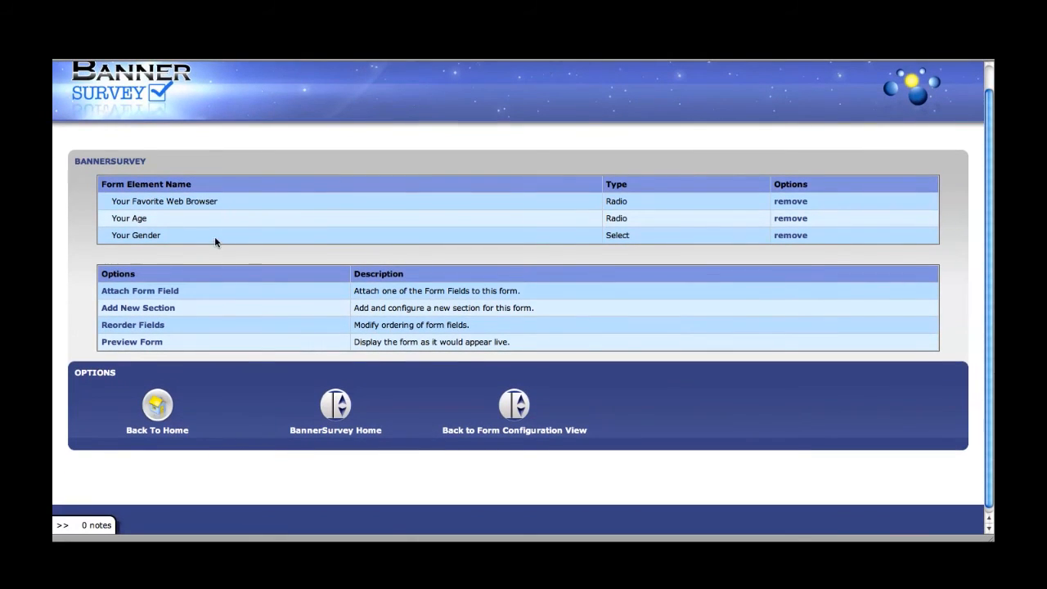
{"action": "left_click", "coordinate": [144, 328]}
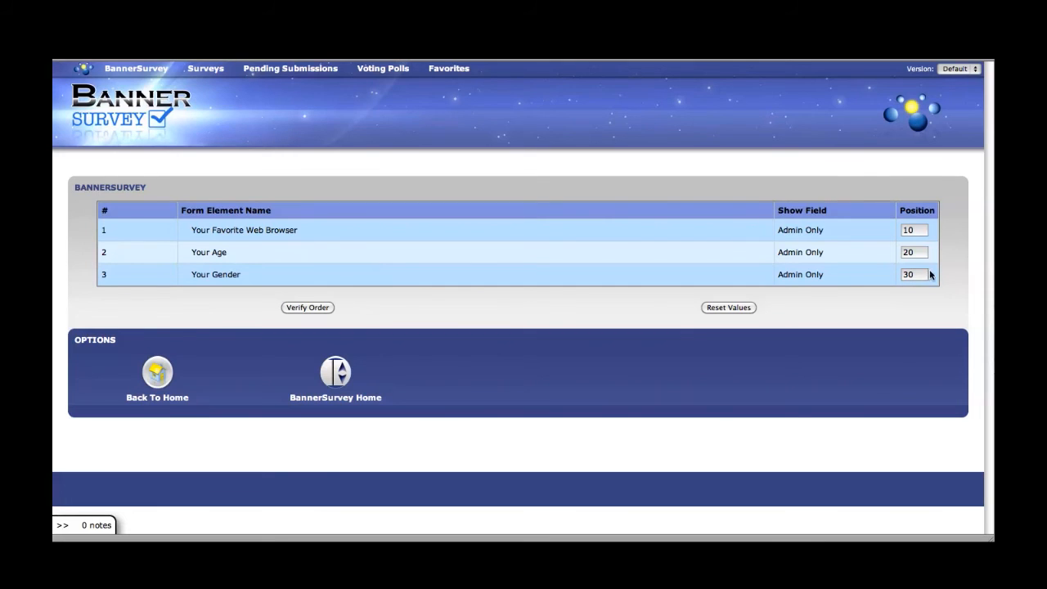
{"action": "left_click", "coordinate": [901, 252]}
{"action": "double_click", "coordinate": [901, 252]}
{"action": "type", "text": "1"}
{"action": "key", "text": "Tab"}
{"action": "type", "text": "2"}
{"action": "double_click", "coordinate": [922, 230]}
{"action": "type", "text": "3"}
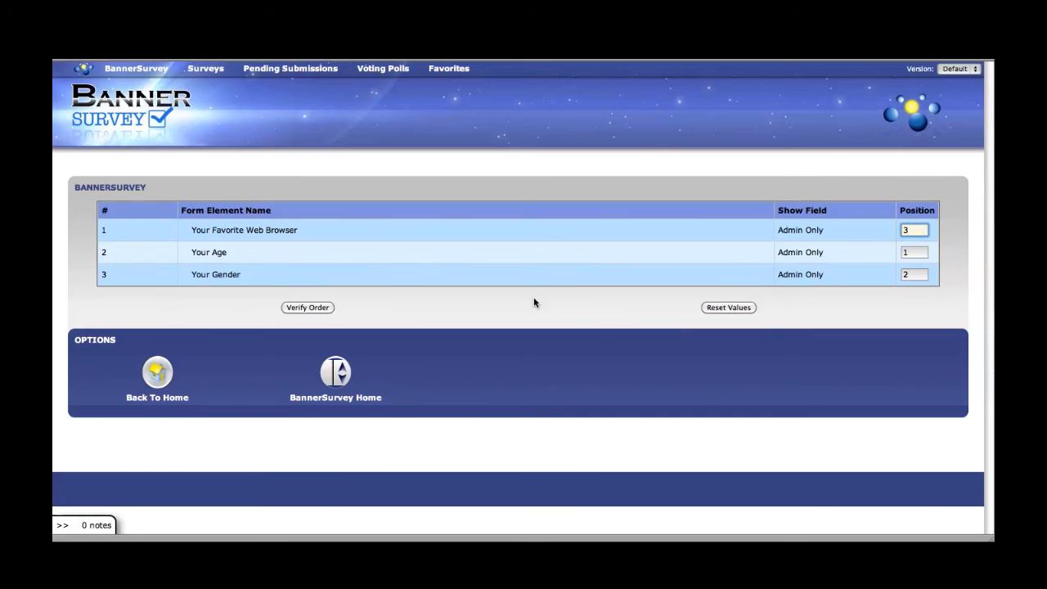
{"action": "left_click", "coordinate": [307, 307]}
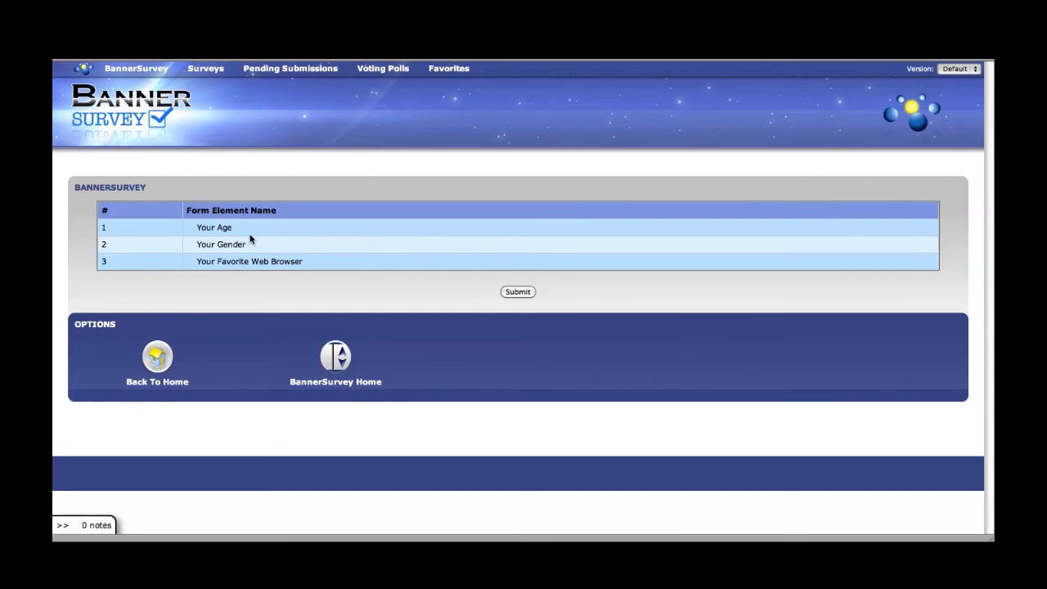
{"action": "left_click", "coordinate": [508, 291]}
{"action": "left_click", "coordinate": [137, 220]}
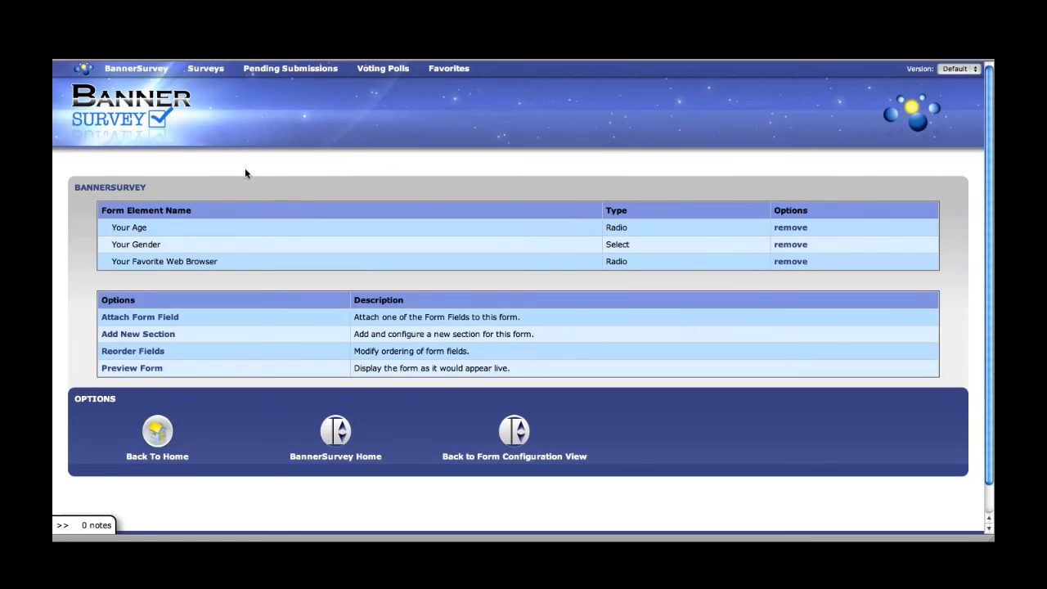
Step: From the BannerOS dashboard, open the /survey/ page via Manage Pages
{"action": "left_click", "coordinate": [82, 69]}
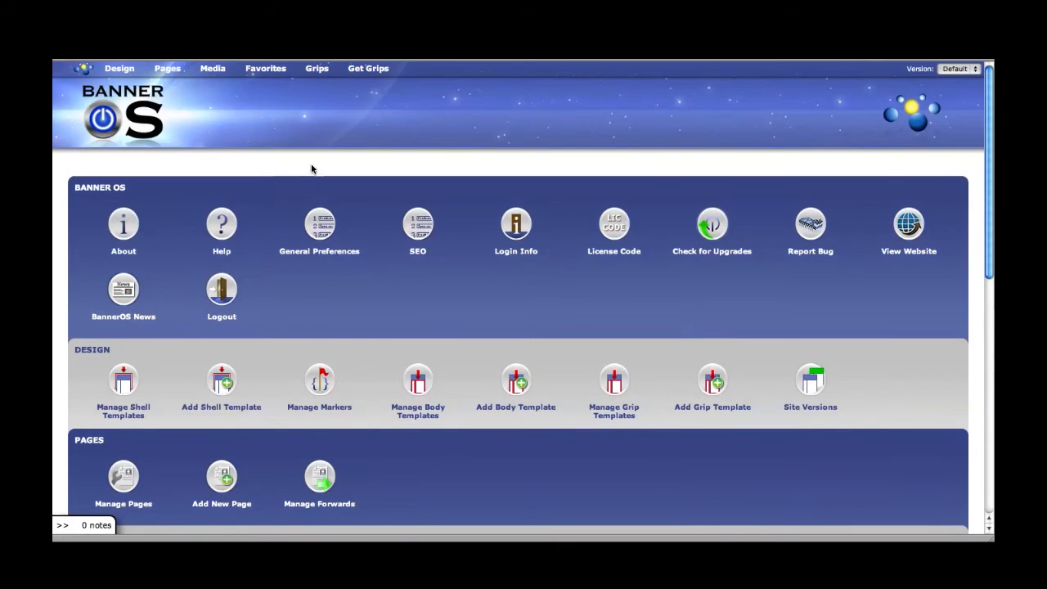
{"action": "scroll", "coordinate": [319, 162], "scroll_direction": "down", "scroll_amount": 2}
{"action": "scroll", "coordinate": [321, 159], "scroll_direction": "down", "scroll_amount": 5}
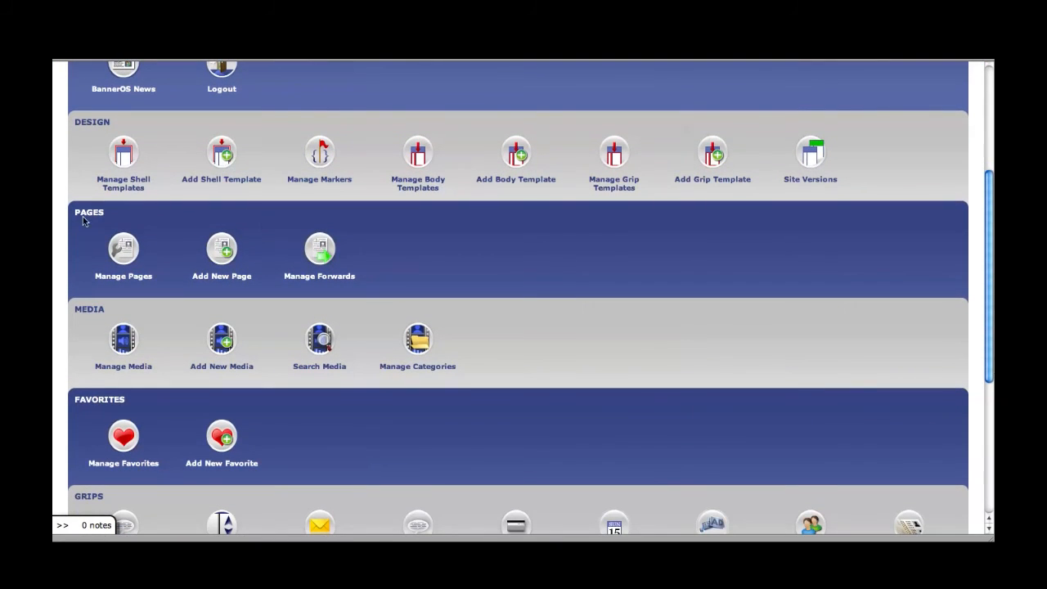
{"action": "left_click", "coordinate": [123, 251]}
{"action": "scroll", "coordinate": [242, 248], "scroll_direction": "down", "scroll_amount": 2}
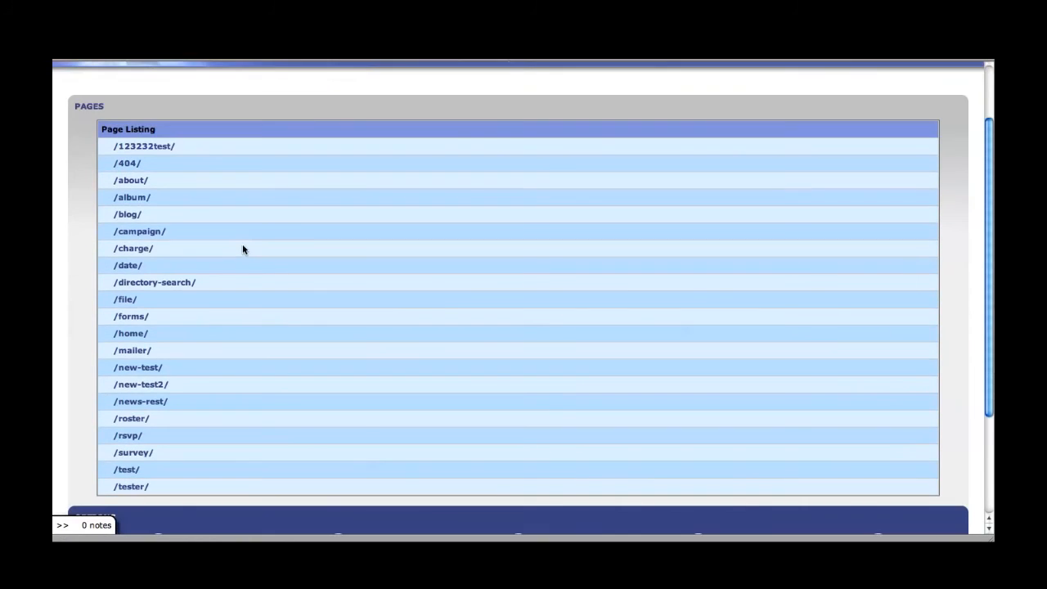
{"action": "scroll", "coordinate": [242, 248], "scroll_direction": "down", "scroll_amount": 2}
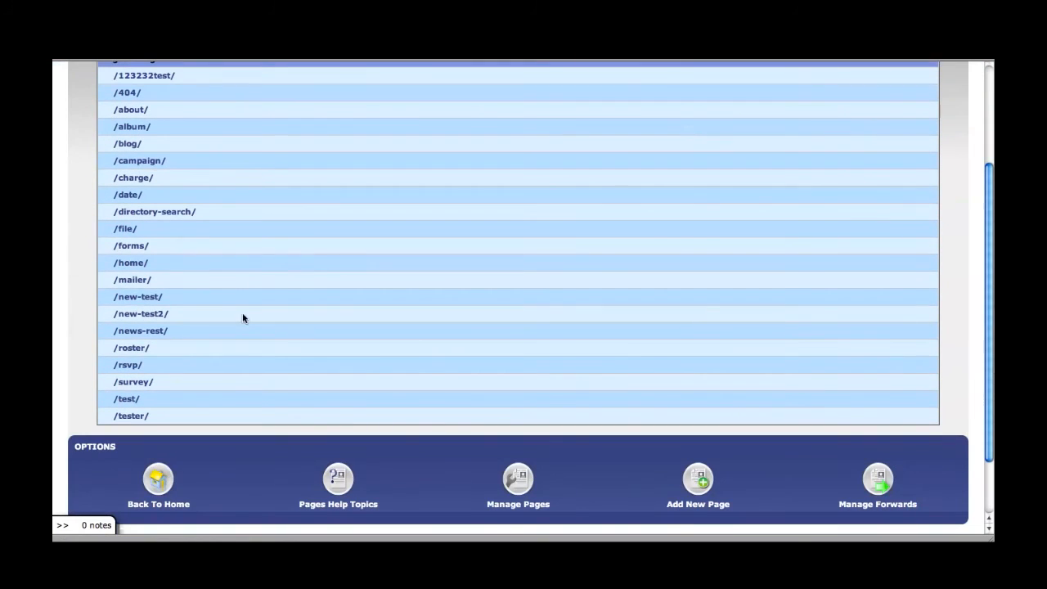
{"action": "left_click", "coordinate": [134, 386]}
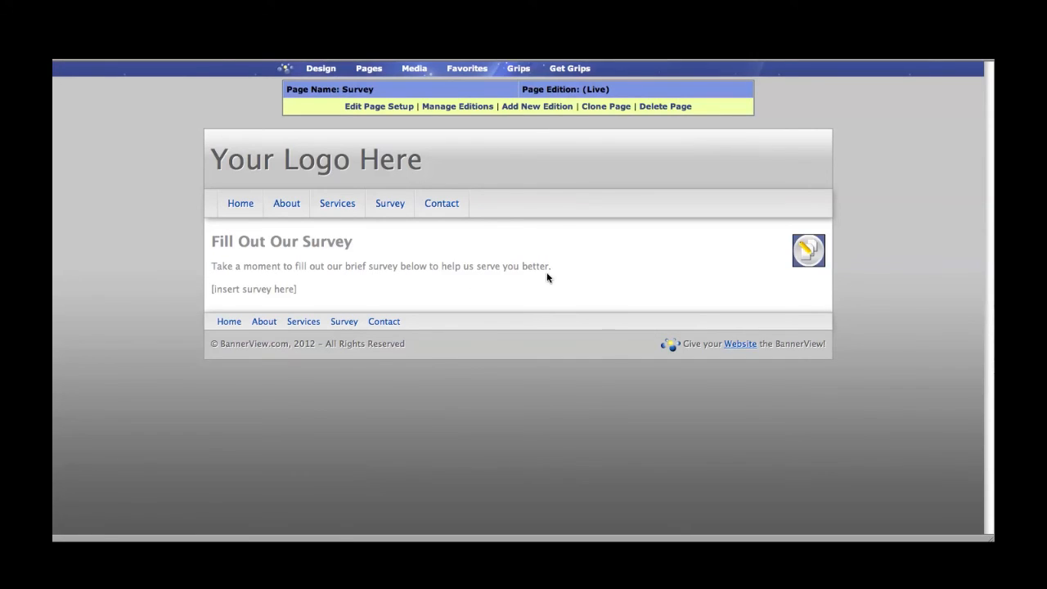
Step: Edit the Survey page's main region and select the [insert survey here] placeholder
{"action": "left_click", "coordinate": [804, 254]}
{"action": "scroll", "coordinate": [565, 245], "scroll_direction": "down", "scroll_amount": 3}
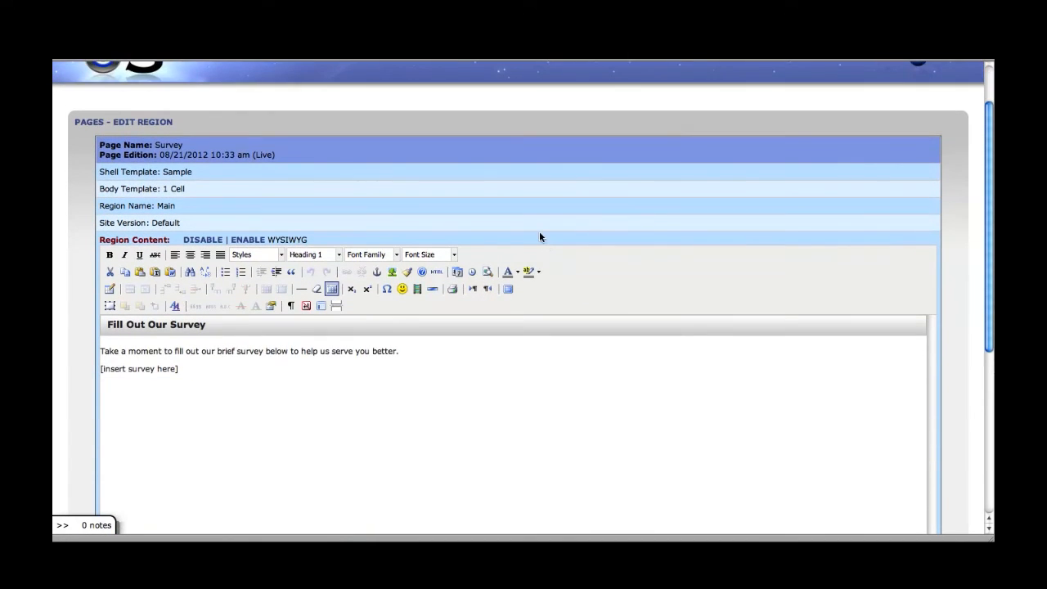
{"action": "scroll", "coordinate": [531, 241], "scroll_direction": "down", "scroll_amount": 3}
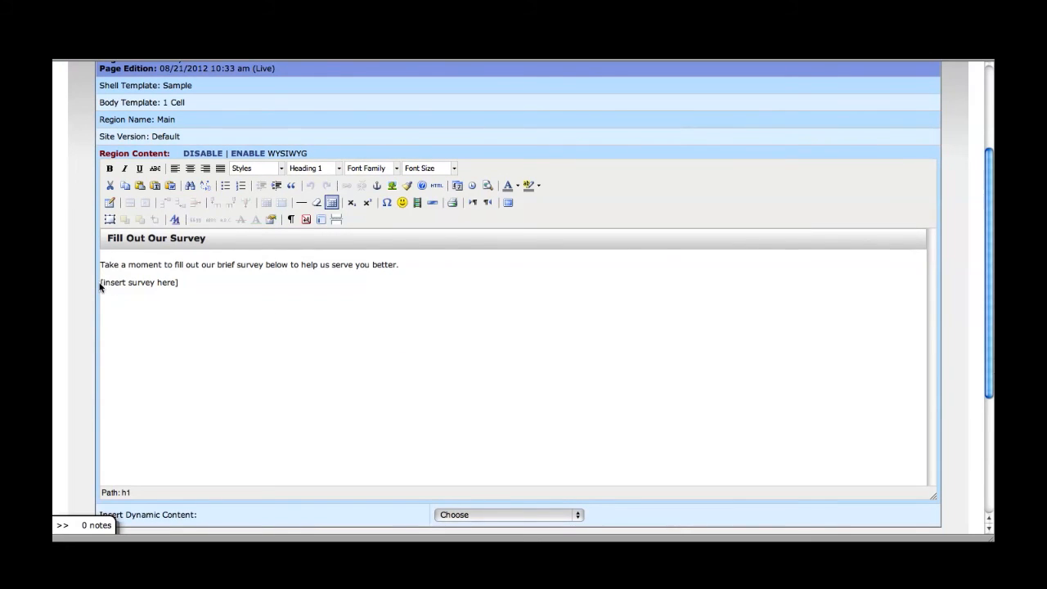
{"action": "left_click_drag", "start_coordinate": [101, 283], "coordinate": [183, 285]}
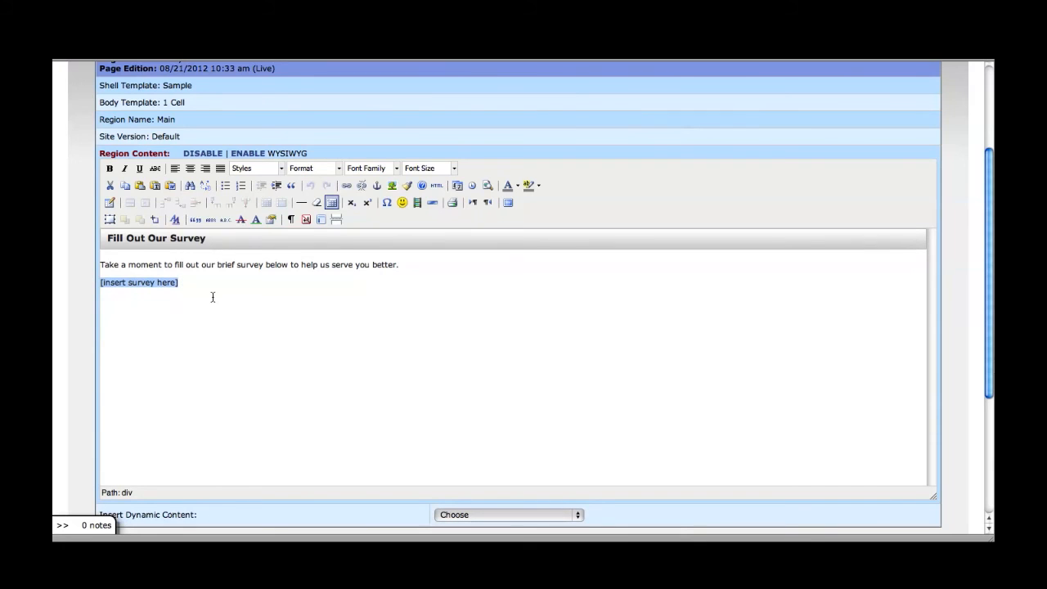
{"action": "scroll", "coordinate": [309, 301], "scroll_direction": "down", "scroll_amount": 1}
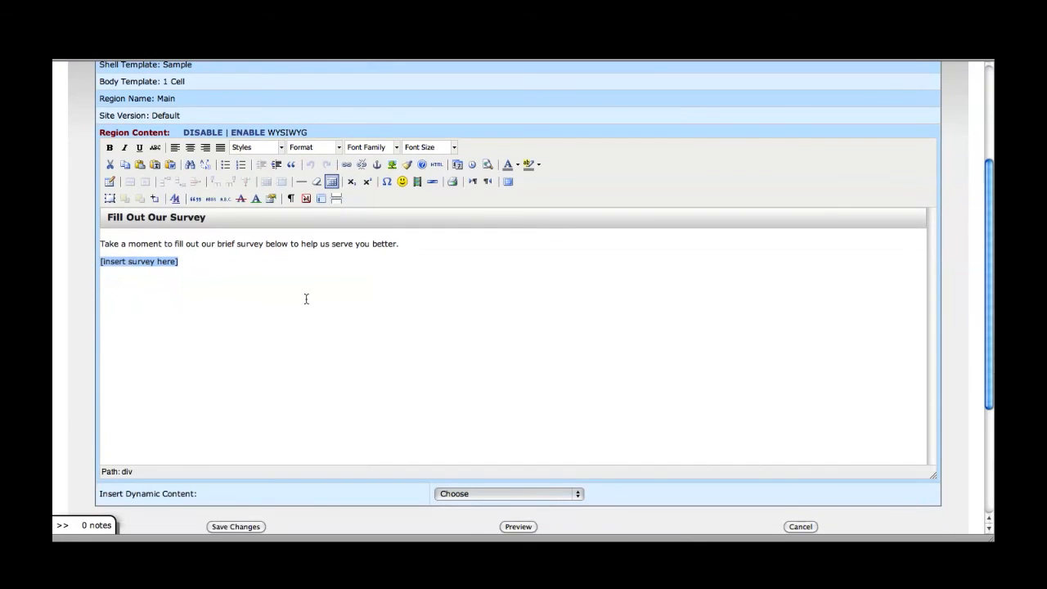
{"action": "scroll", "coordinate": [306, 298], "scroll_direction": "down", "scroll_amount": 3}
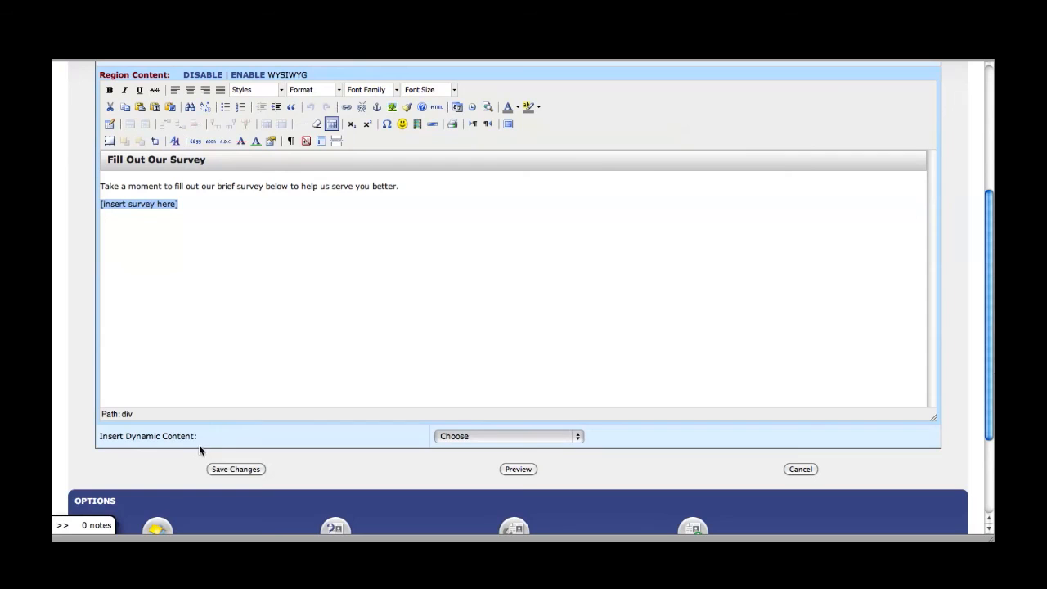
Step: Choose BannerSurvey Survey from the Insert Dynamic Content list
{"action": "left_click", "coordinate": [493, 437]}
{"action": "scroll", "coordinate": [493, 440], "scroll_direction": "down", "scroll_amount": 5}
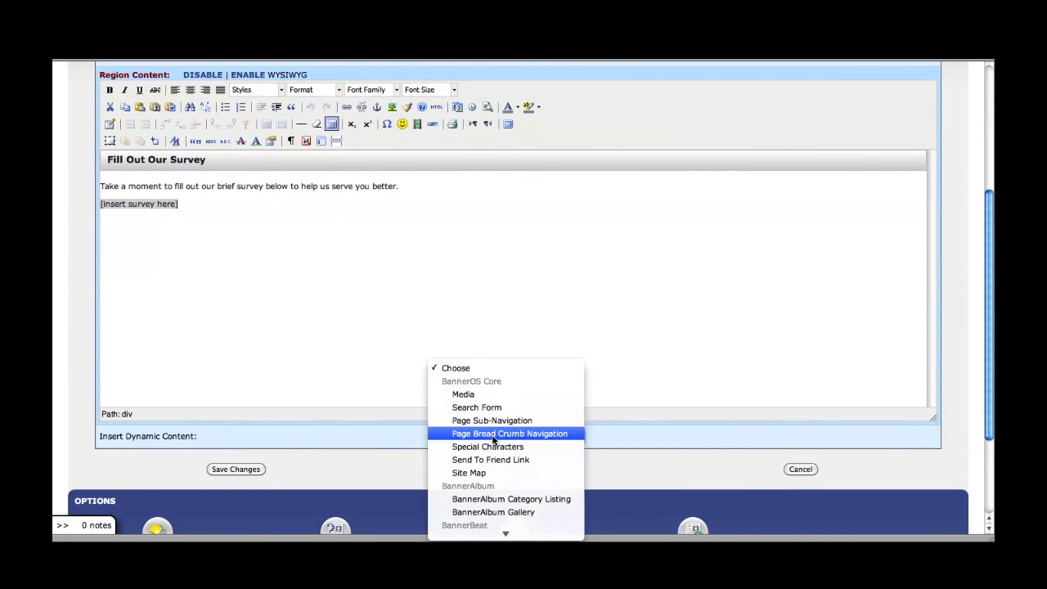
{"action": "scroll", "coordinate": [494, 440], "scroll_direction": "down", "scroll_amount": 8}
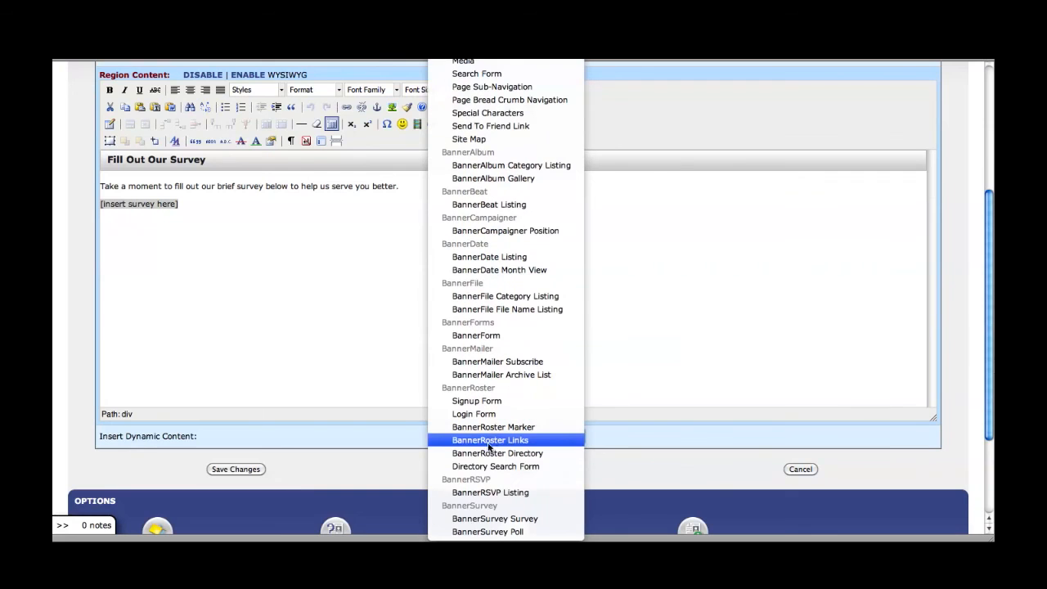
{"action": "left_click", "coordinate": [479, 521]}
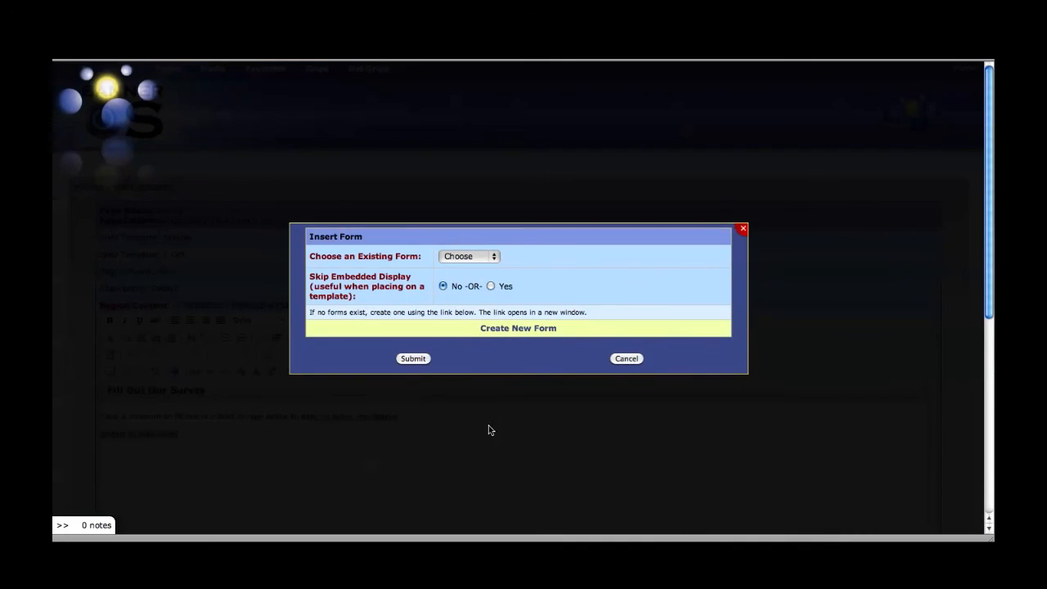
Step: Insert the My Survey form in place of the placeholder and save the region
{"action": "left_click", "coordinate": [473, 258]}
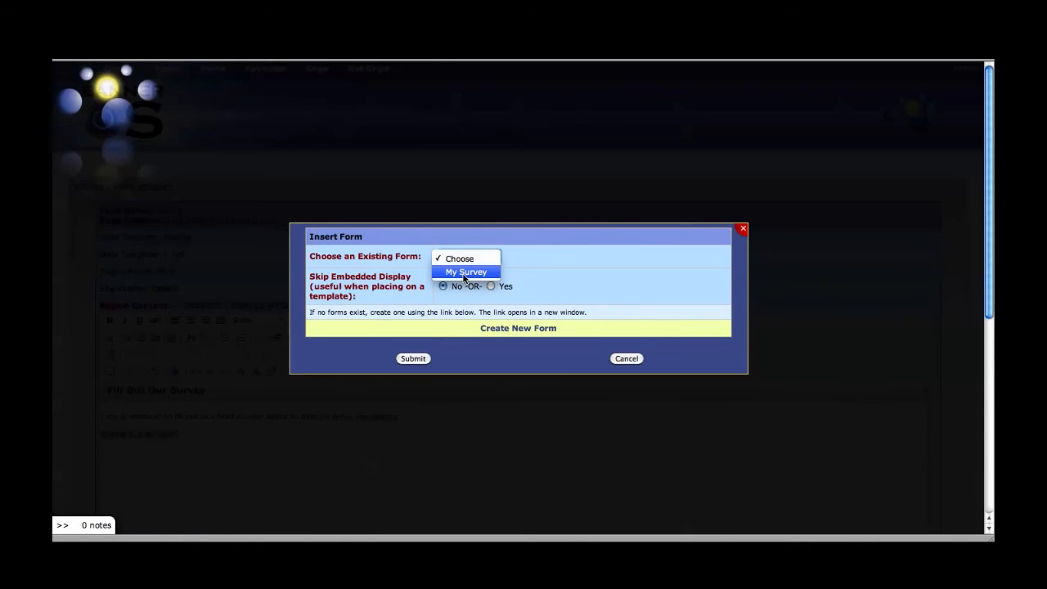
{"action": "left_click", "coordinate": [466, 272]}
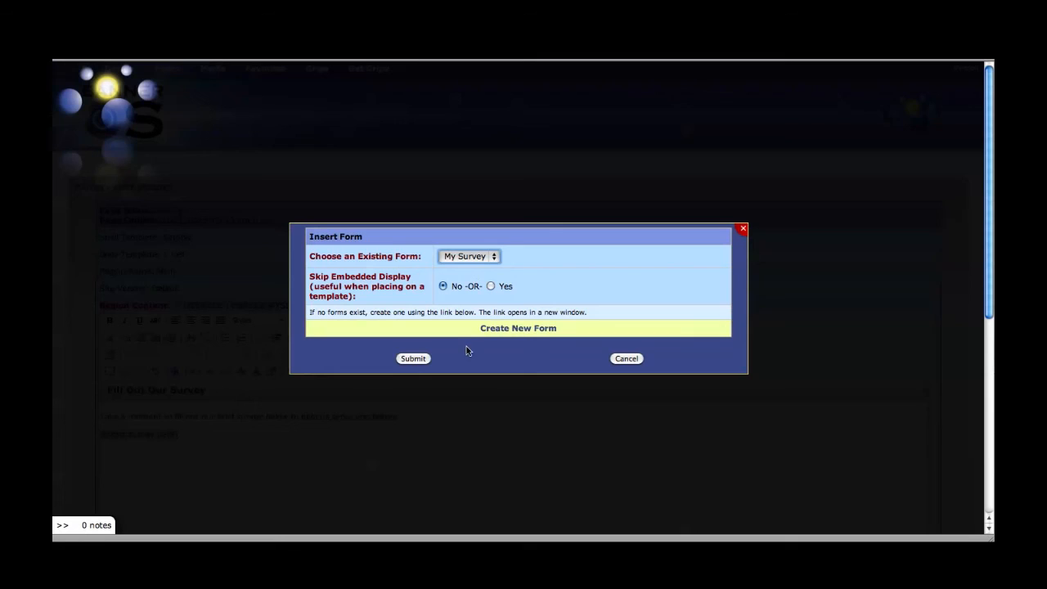
{"action": "left_click", "coordinate": [413, 358]}
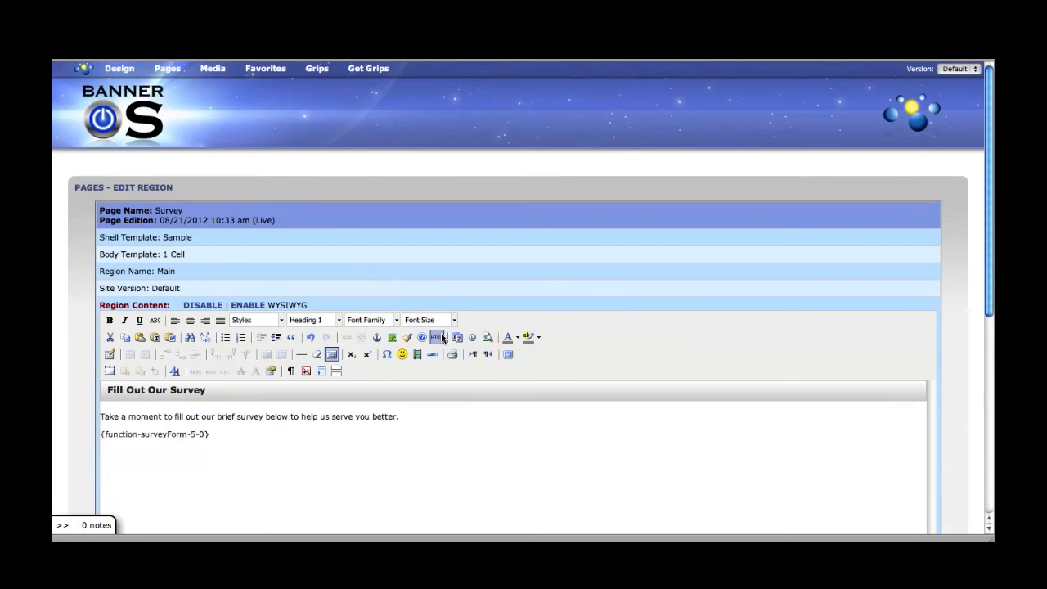
{"action": "scroll", "coordinate": [355, 417], "scroll_direction": "down", "scroll_amount": 2}
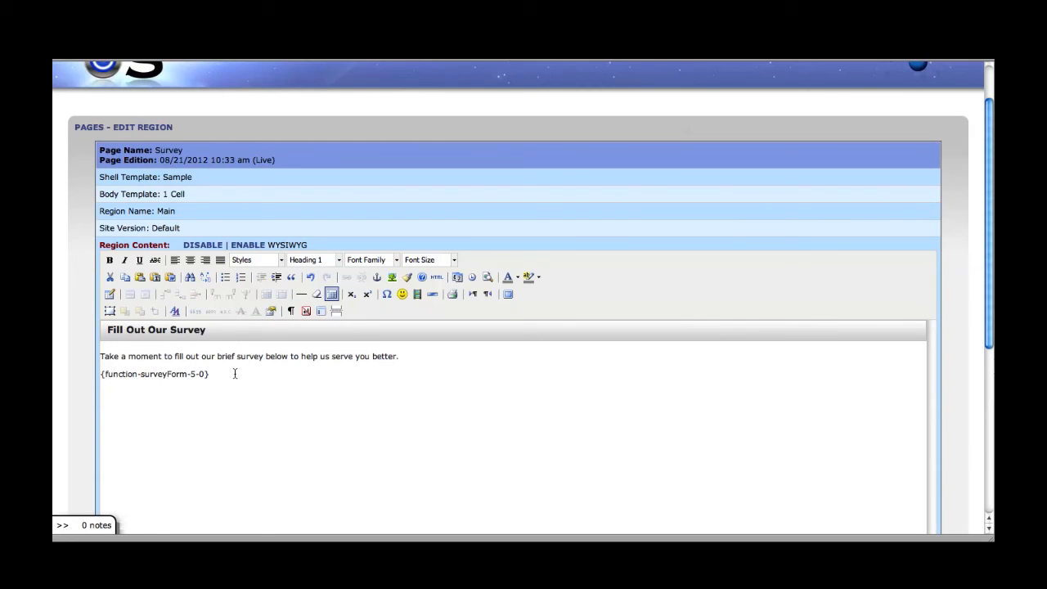
{"action": "scroll", "coordinate": [234, 369], "scroll_direction": "down", "scroll_amount": 6}
{"action": "left_click", "coordinate": [231, 466]}
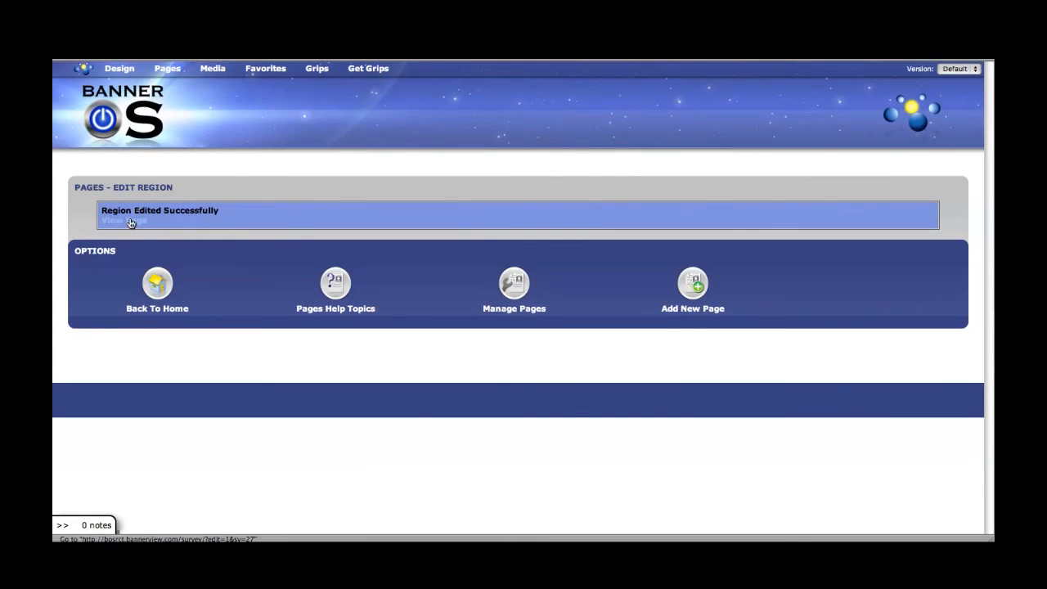
Step: View the live Survey page showing the My Survey form without the edit toolbar
{"action": "left_click", "coordinate": [129, 223]}
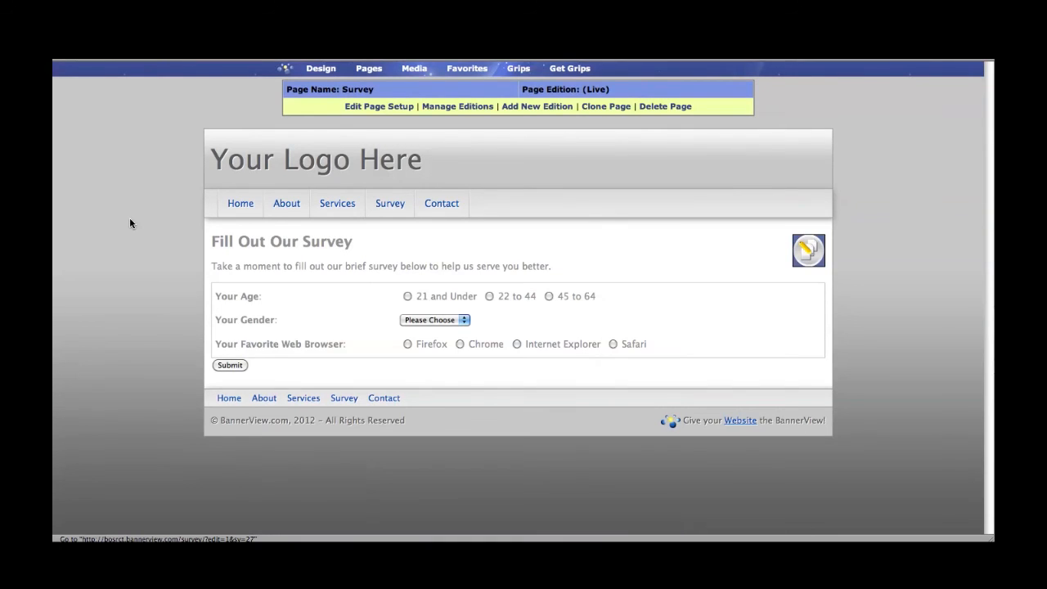
{"action": "left_click", "coordinate": [385, 204]}
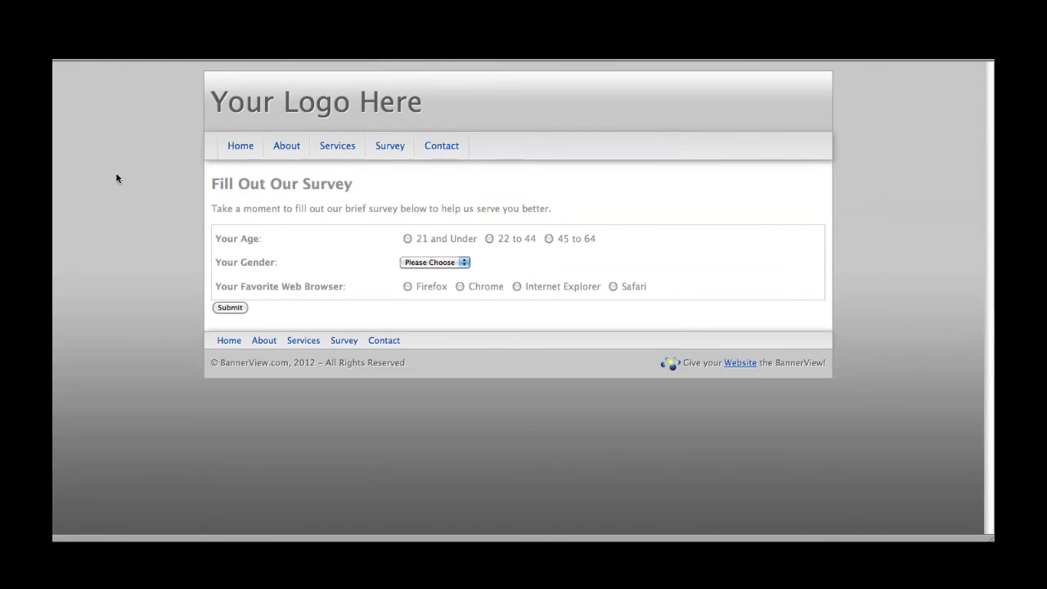